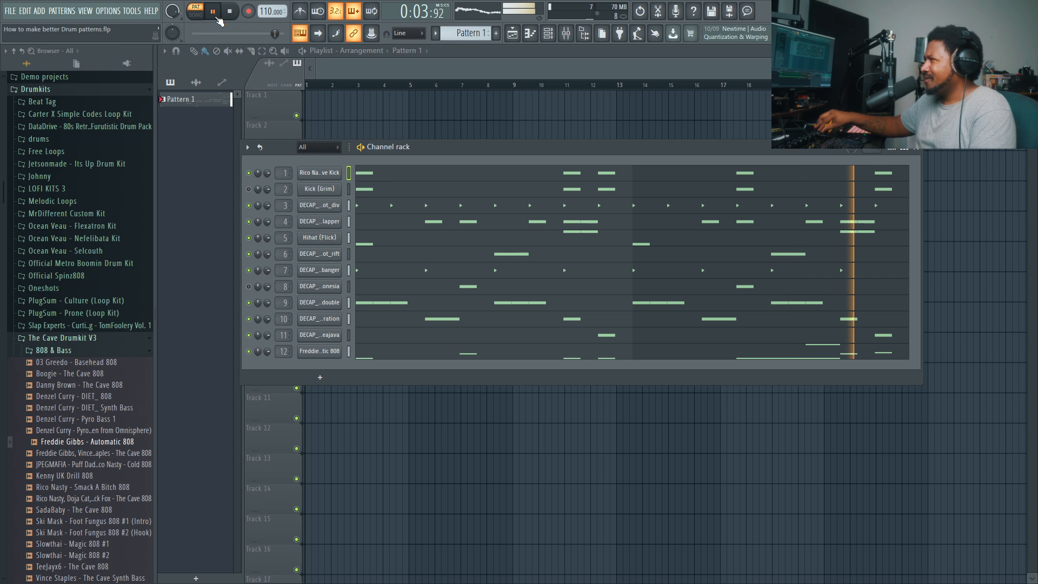
# - Stop the full pattern, solo the Rico Nasty kick on channel 1 and play it back on its own
pyautogui.press('space')
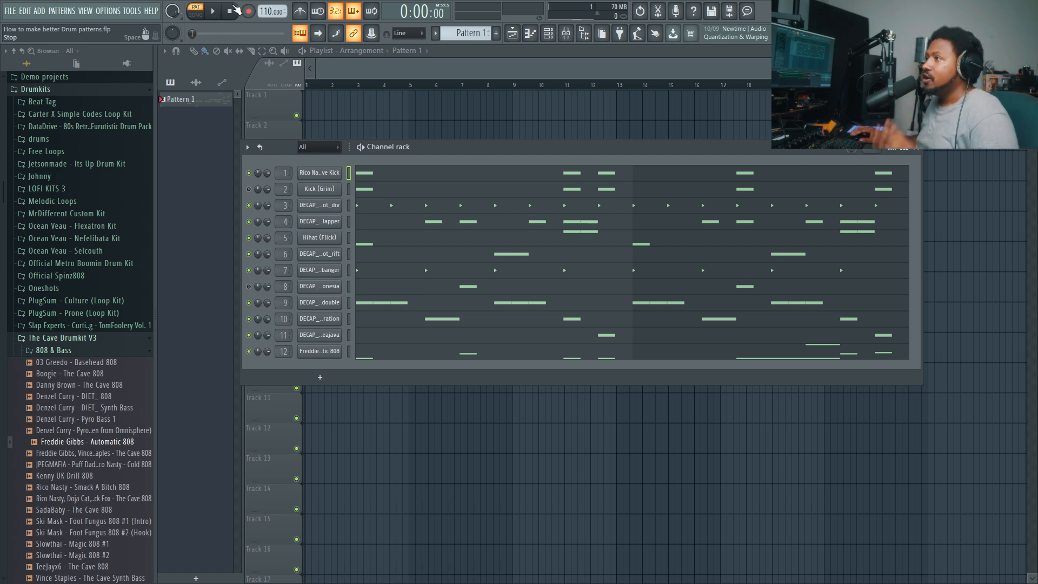
pyautogui.rightClick(250, 185)
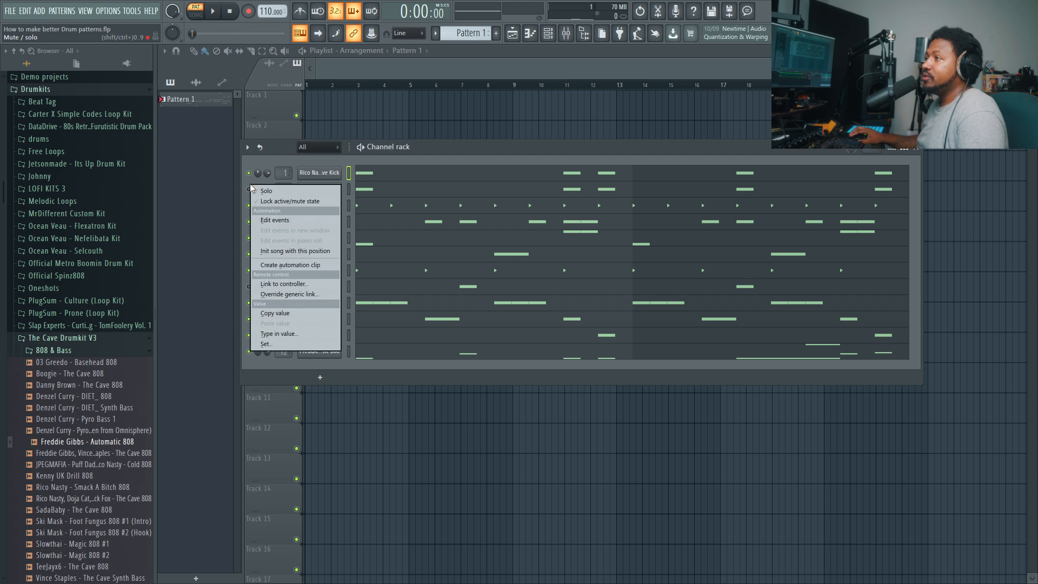
pyautogui.click(255, 190)
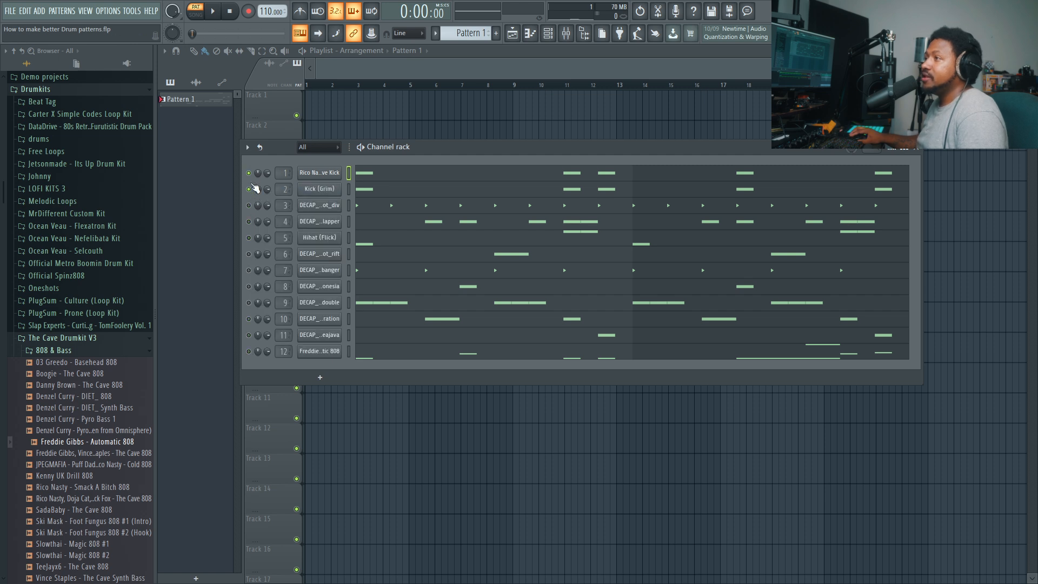
pyautogui.click(251, 187)
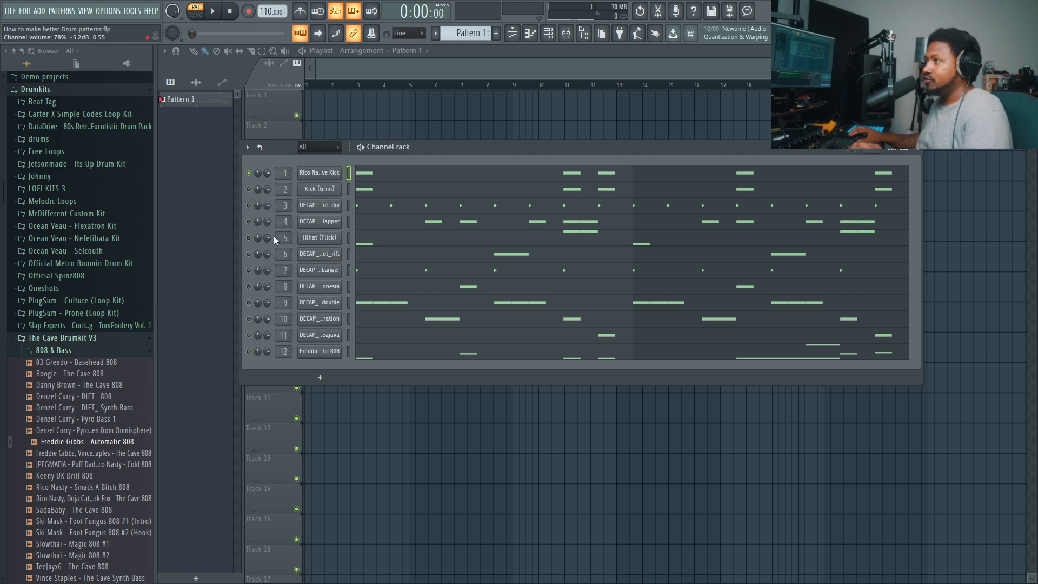
pyautogui.press('space')
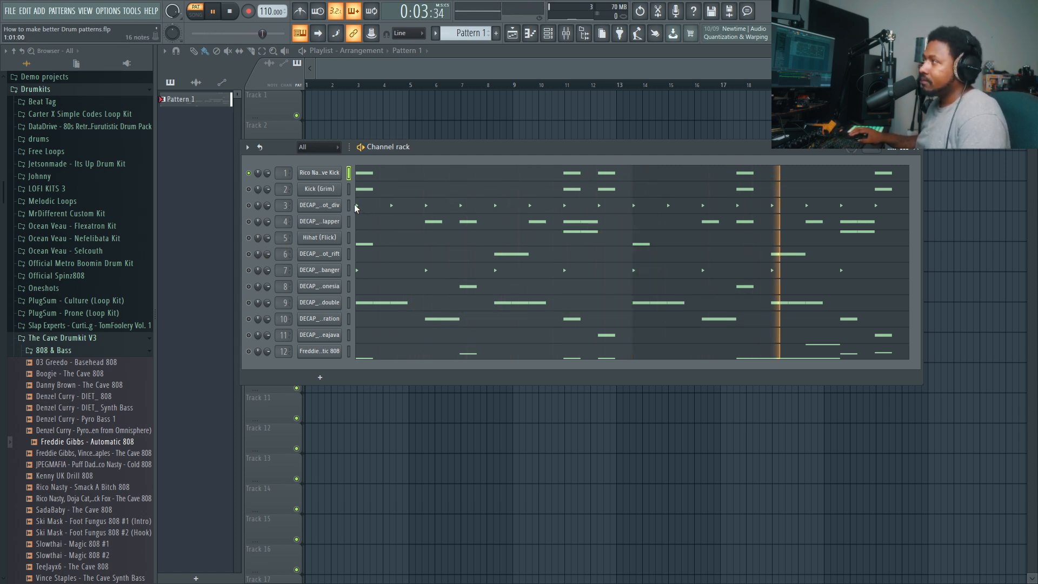
pyautogui.press('space')
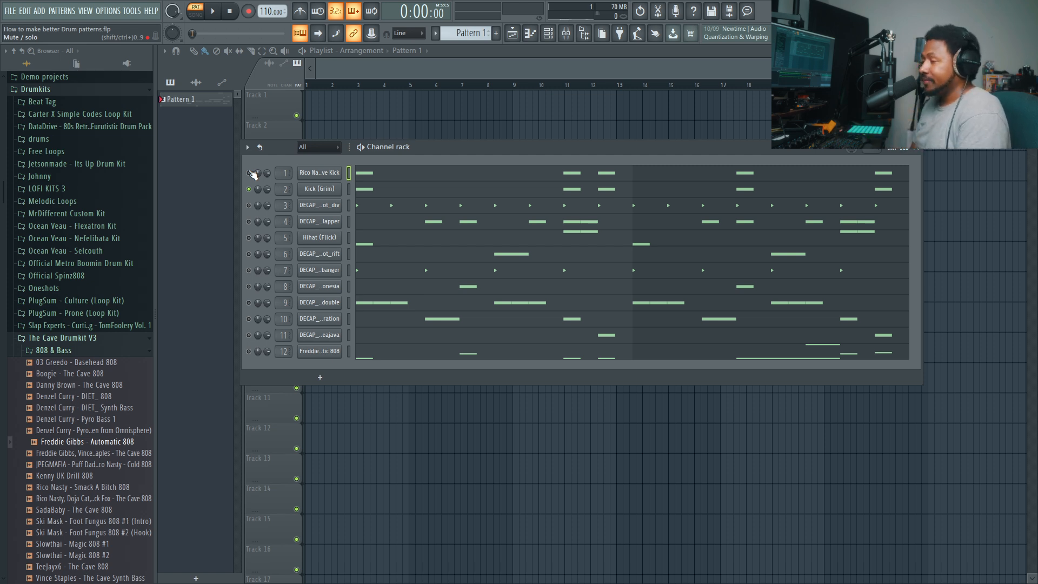
# - Compare the two kicks by alternating the solo between Kick (Grim) and the Rico Nasty kick and playing each
pyautogui.press('space')
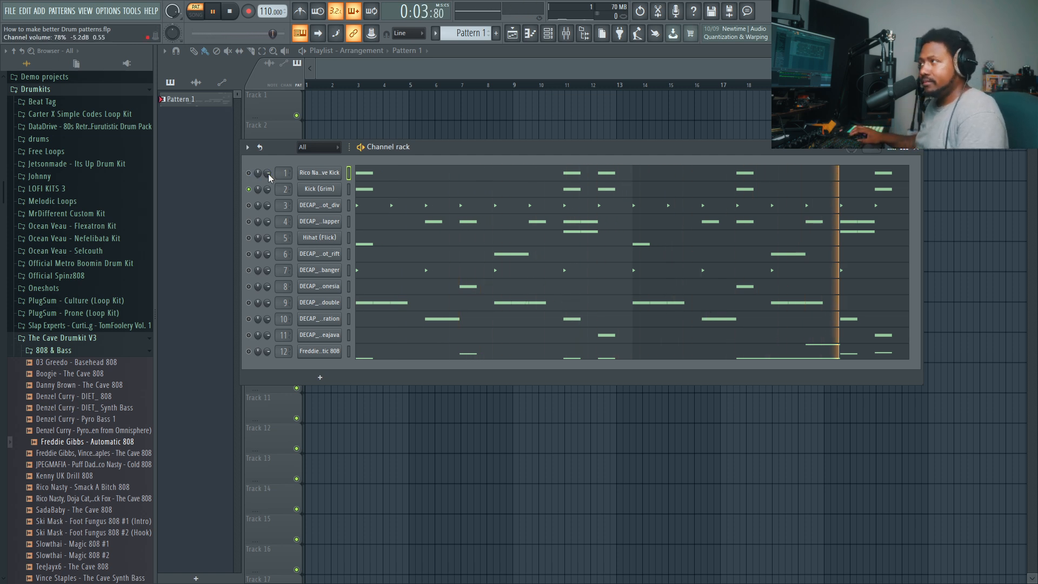
pyautogui.press('space')
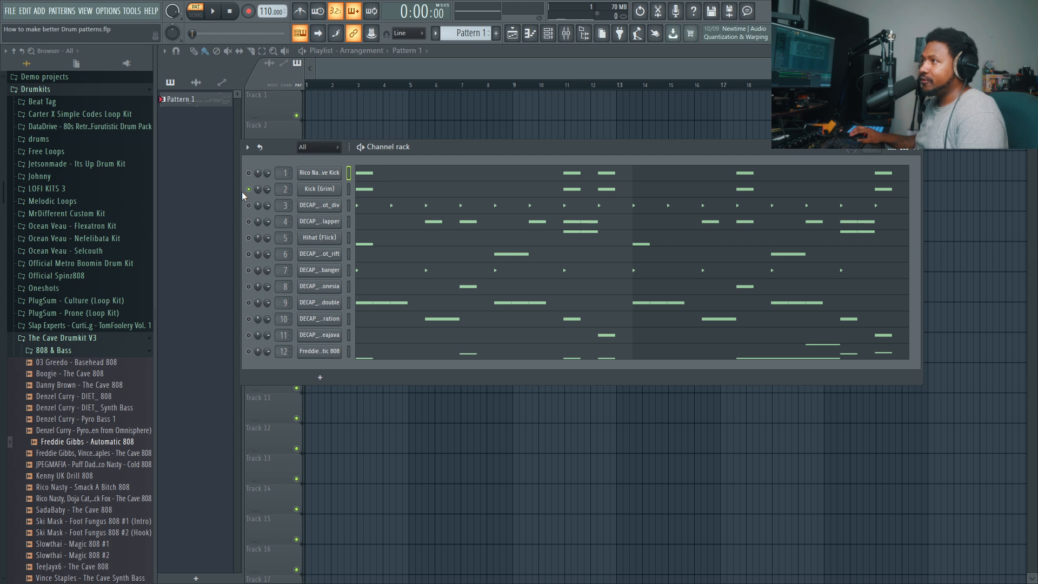
pyautogui.keyDown('ctrl'); pyautogui.click(248, 173); pyautogui.keyUp('ctrl')
pyautogui.press('space')
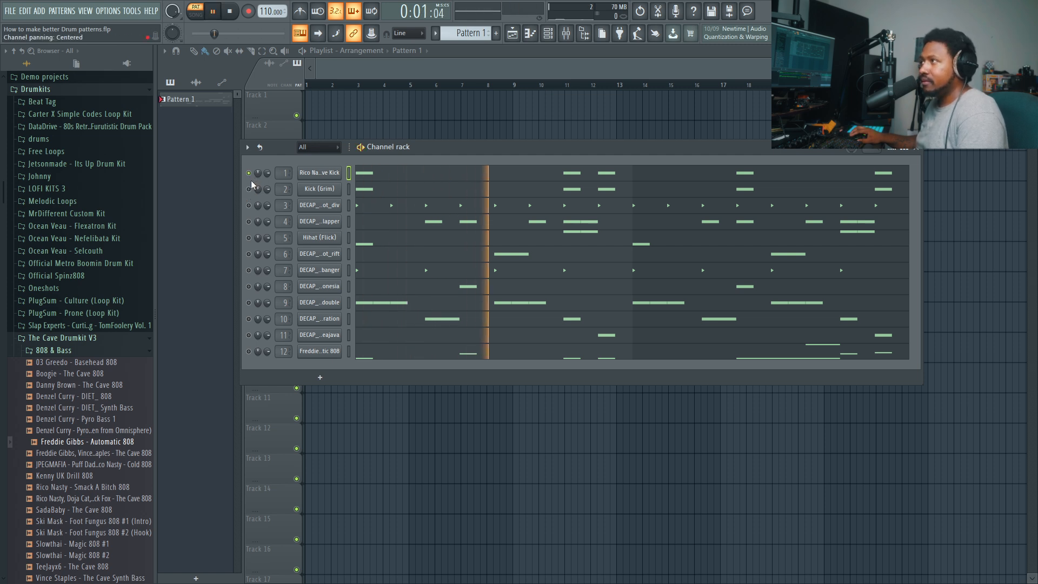
pyautogui.press('space')
pyautogui.keyDown('ctrl'); pyautogui.click(249, 189); pyautogui.keyUp('ctrl')
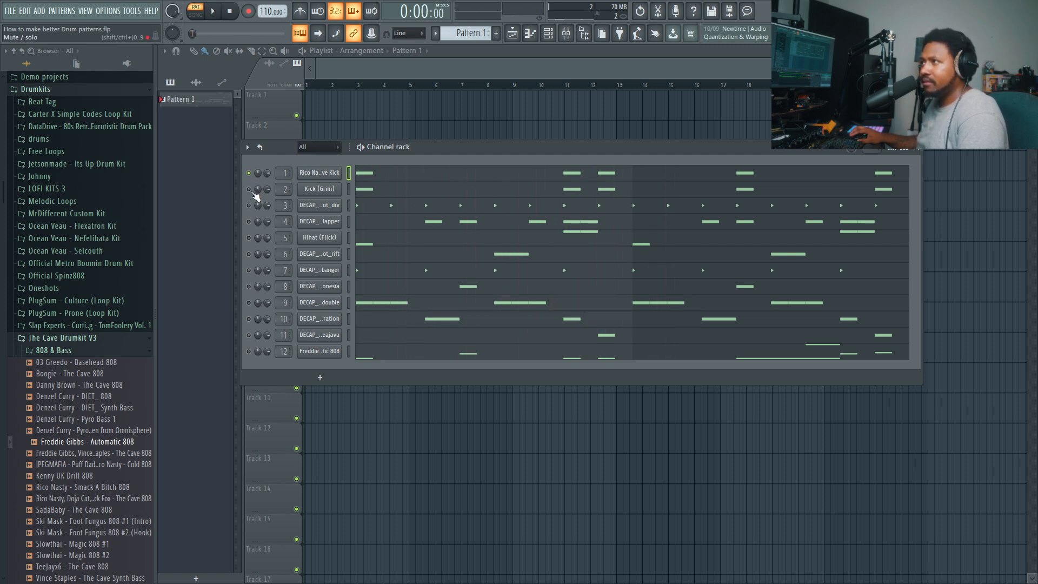
pyautogui.press('space')
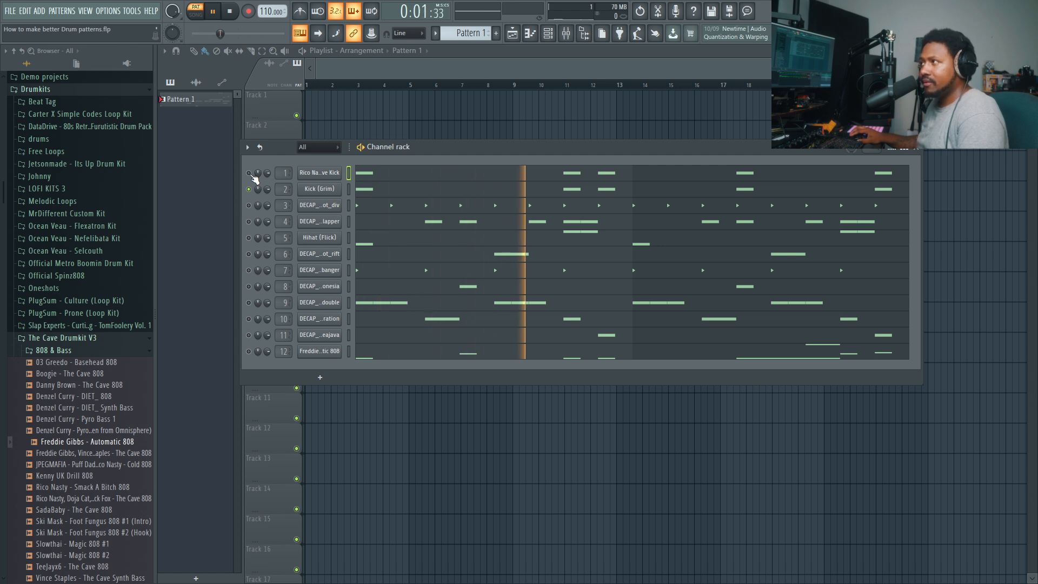
pyautogui.press('space')
pyautogui.click(249, 173)
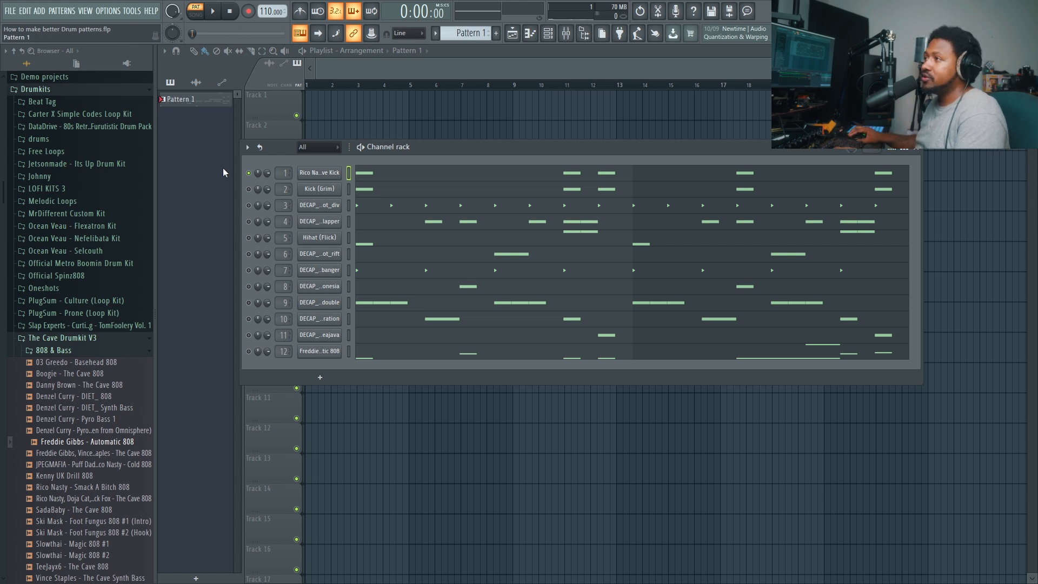
# - Turn off solo on the Rico Nasty kick, then solo Kick (Grim) and play it back
pyautogui.rightClick(248, 173)
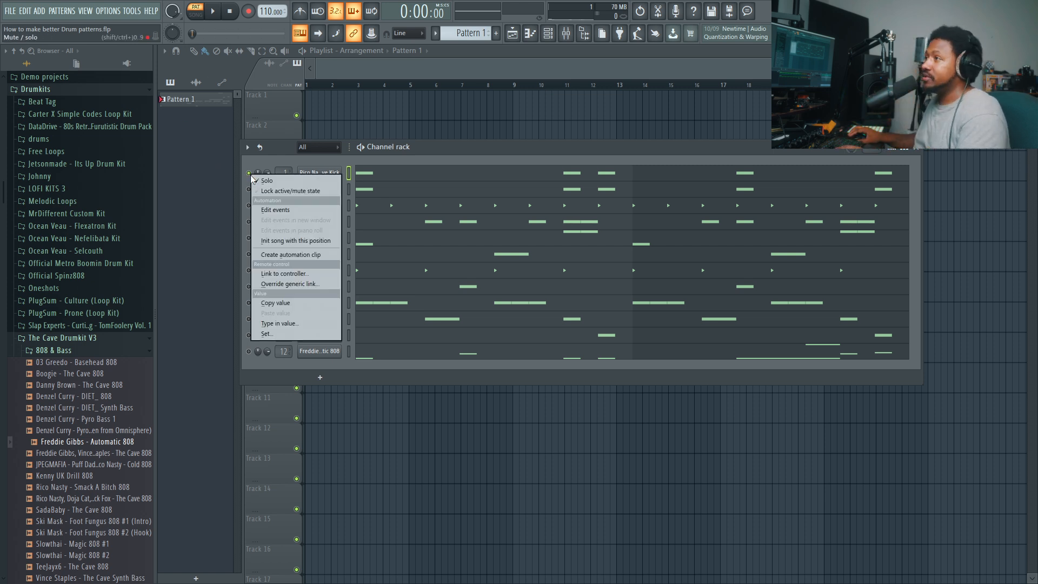
pyautogui.click(253, 180)
pyautogui.click(250, 190)
pyautogui.rightClick(250, 189)
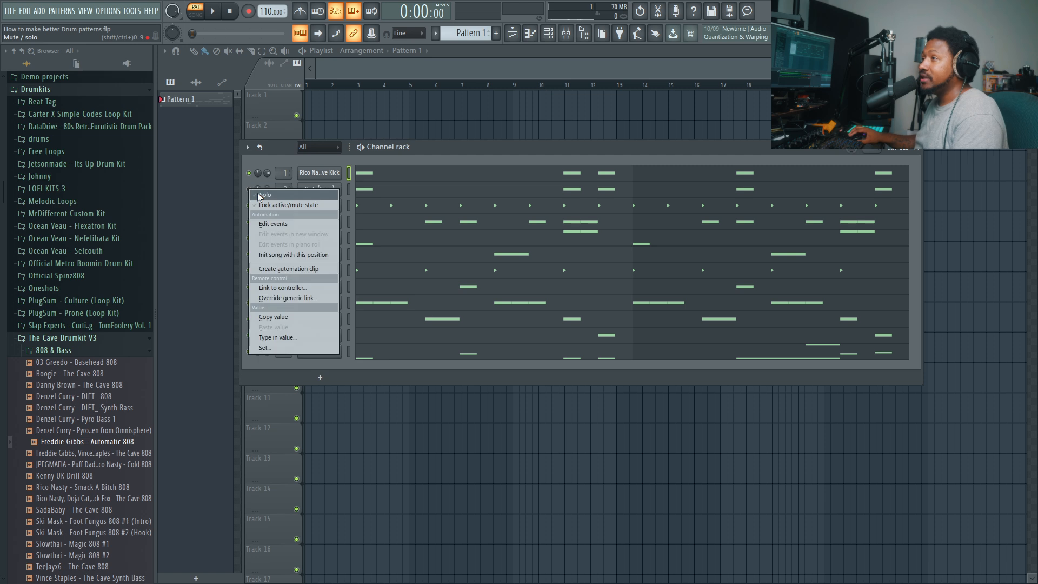
pyautogui.click(260, 198)
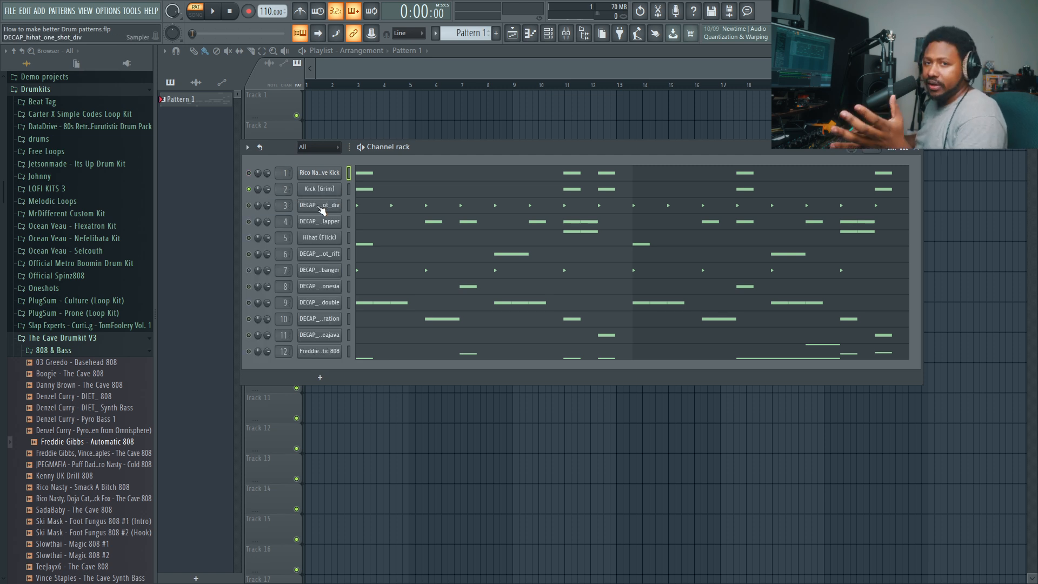
pyautogui.press('space')
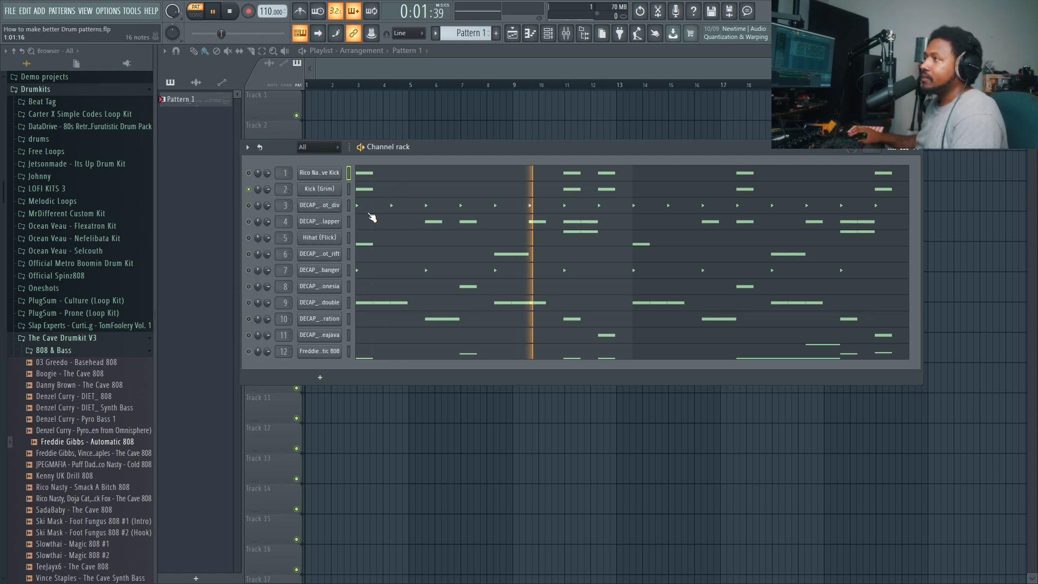
pyautogui.press('space')
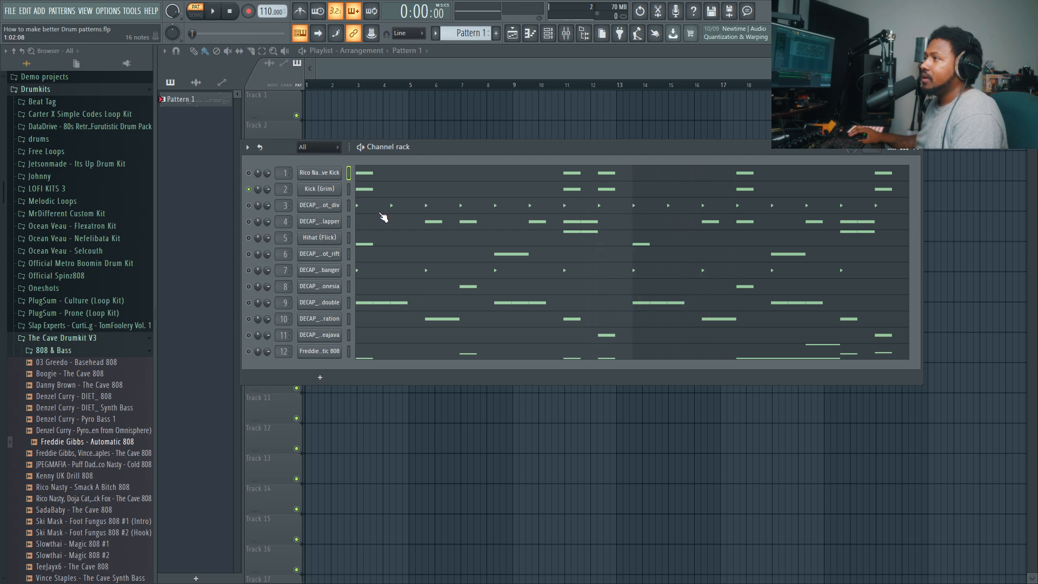
# - Open the Kick (Grim) mixer track and review its Transient Processor, Distructor and Fruity soft clipper effects
pyautogui.doubleClick(287, 189)
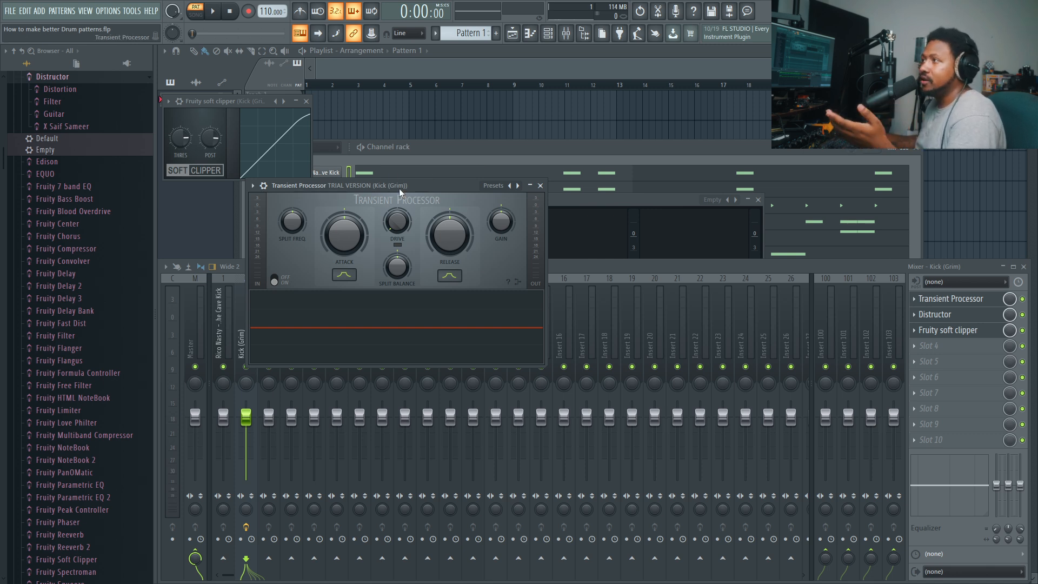
pyautogui.moveTo(399, 187); pyautogui.dragTo(425, 231)
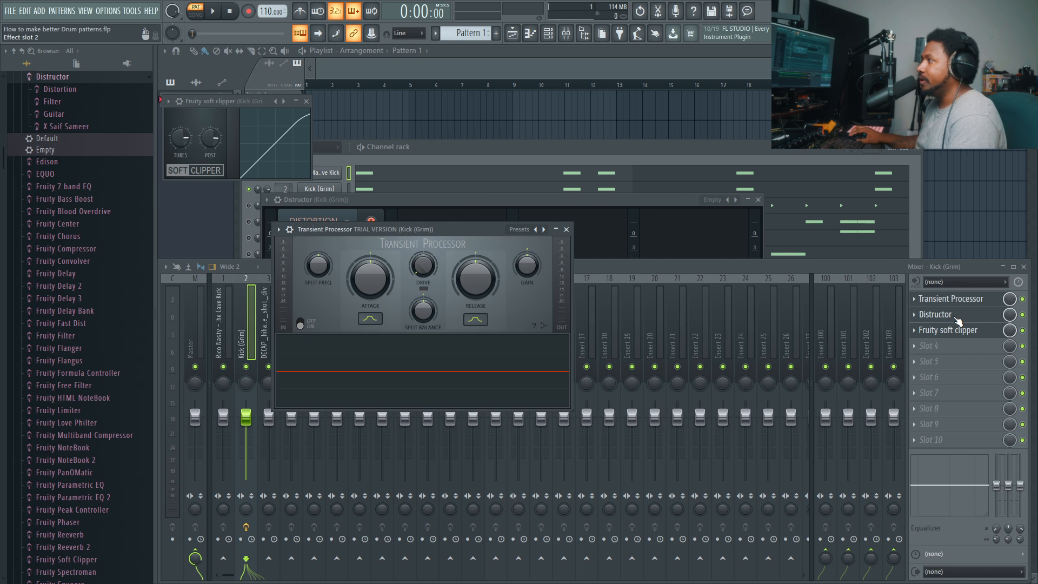
pyautogui.click(946, 319)
pyautogui.moveTo(440, 203); pyautogui.dragTo(405, 261)
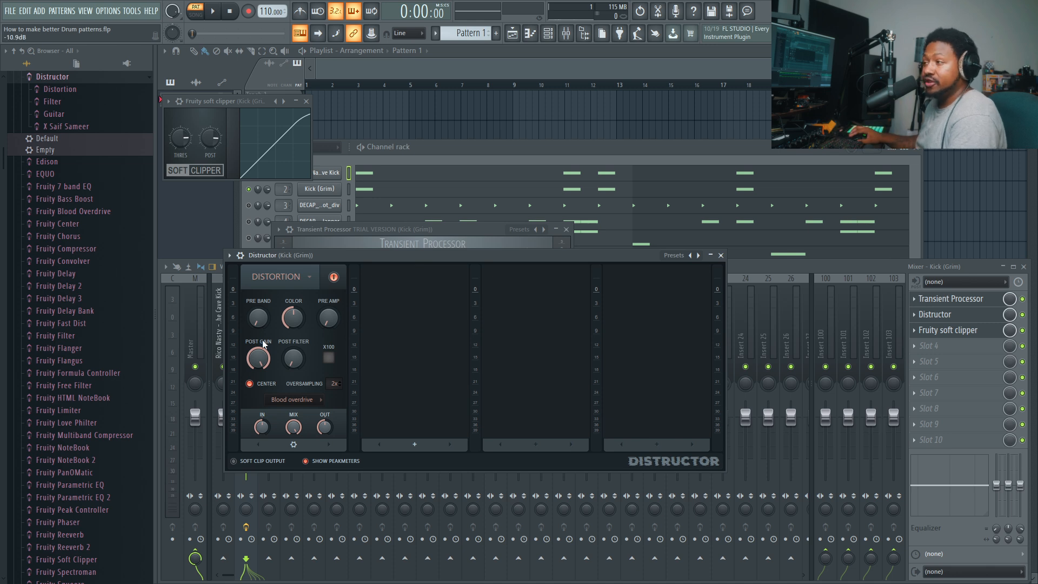
pyautogui.click(967, 331)
pyautogui.click(966, 330)
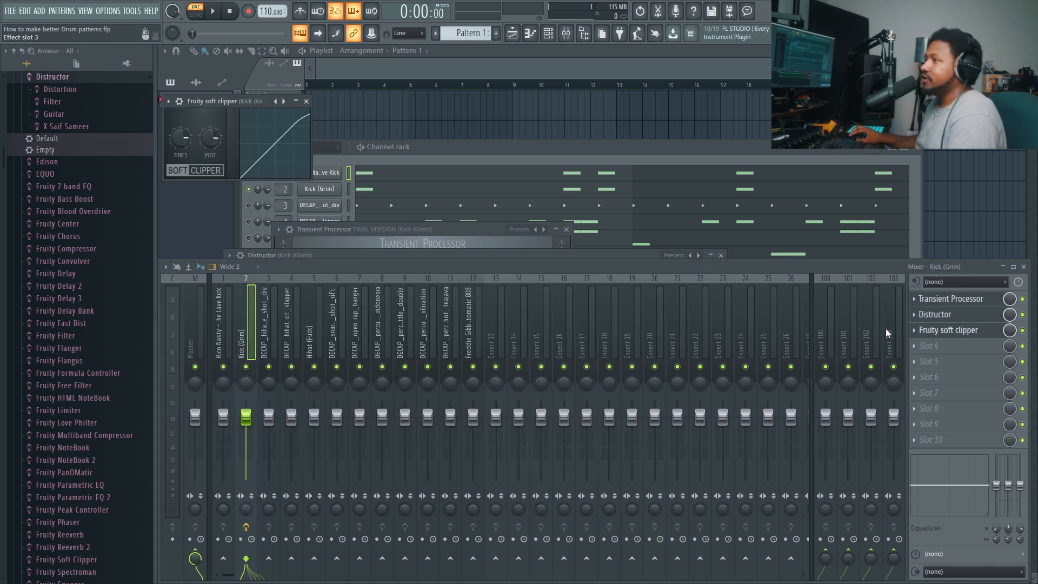
pyautogui.moveTo(222, 101); pyautogui.dragTo(379, 324)
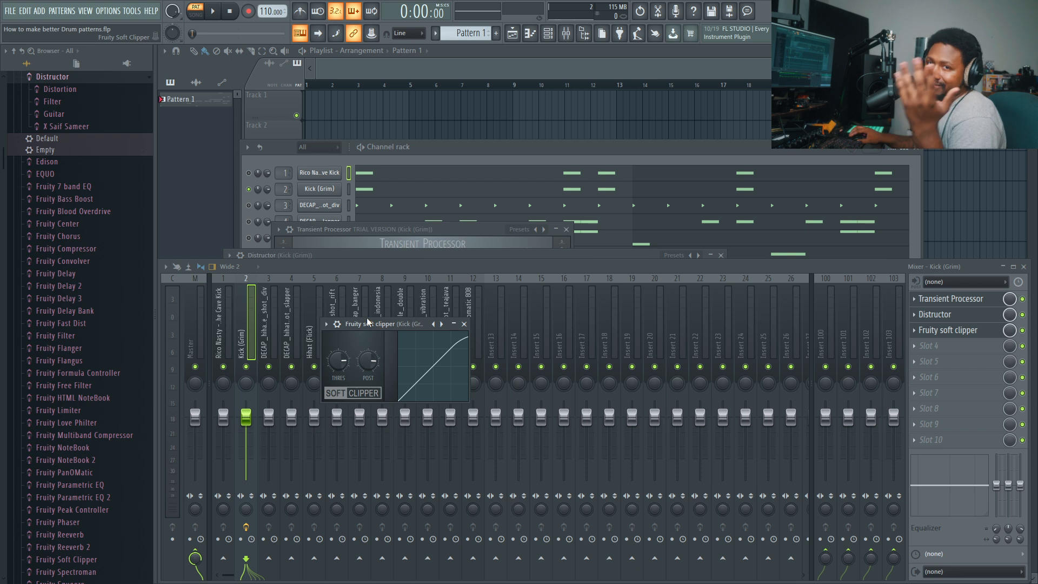
# - Bypass Distructor and Fruity soft clipper on the Kick (Grim) track, keeping the Transient Processor active and open
pyautogui.click(955, 299)
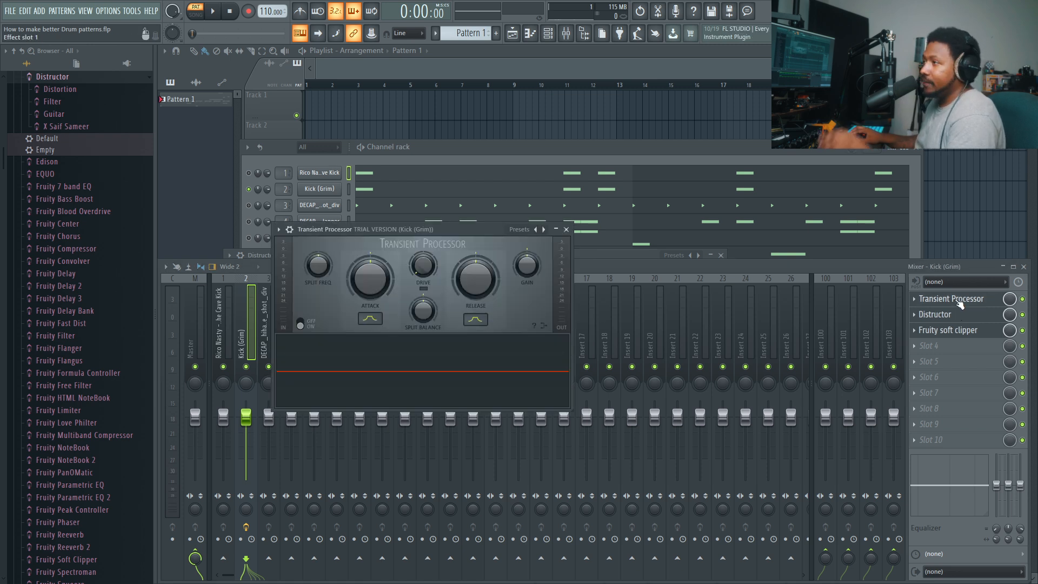
pyautogui.click(1022, 315)
pyautogui.click(1022, 331)
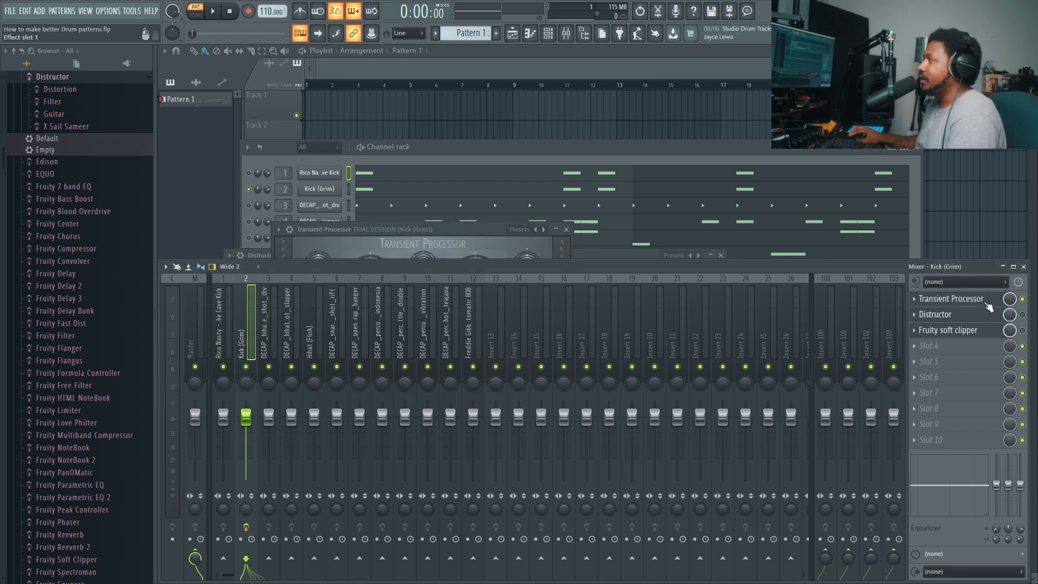
pyautogui.click(987, 301)
pyautogui.click(988, 302)
pyautogui.moveTo(424, 230); pyautogui.dragTo(428, 275)
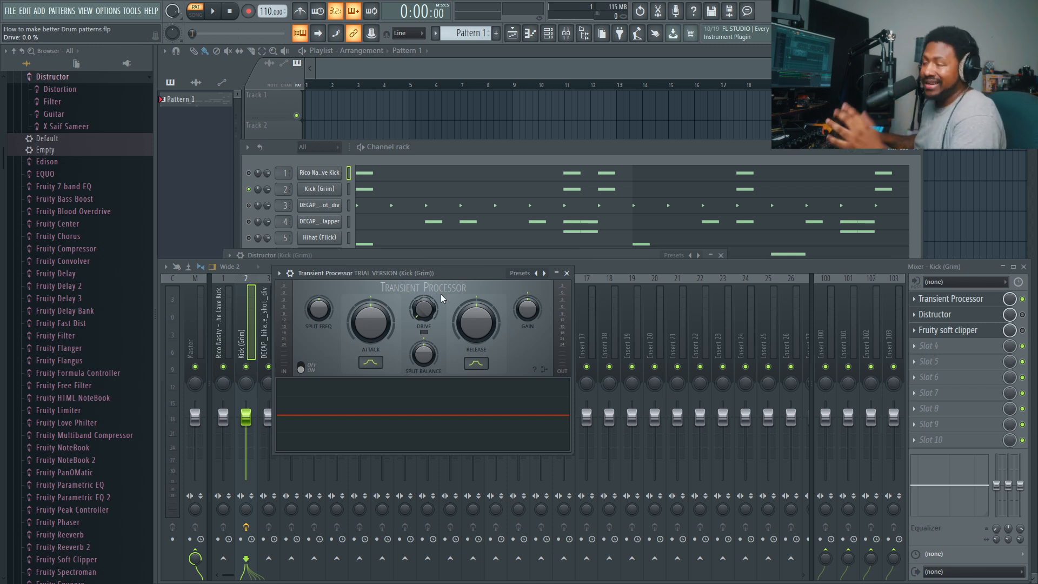
# - Raise the Transient Processor's attack during playback and compare the kick with the effect bypassed and active
pyautogui.press('space')
pyautogui.moveTo(380, 328); pyautogui.dragTo(379, 262)
pyautogui.moveTo(371, 323); pyautogui.dragTo(371, 336)
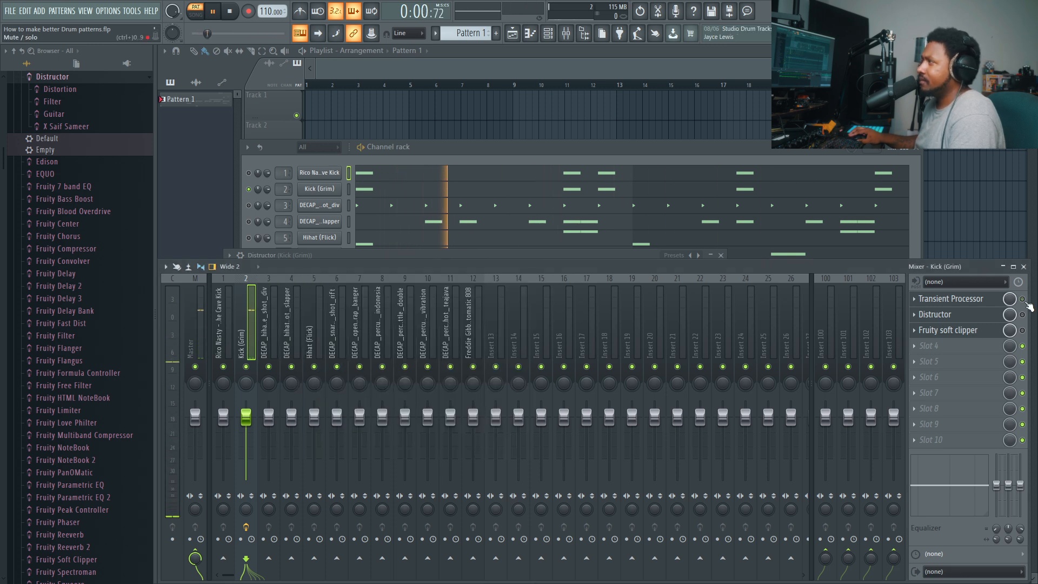
pyautogui.click(1024, 300)
pyautogui.click(1024, 300)
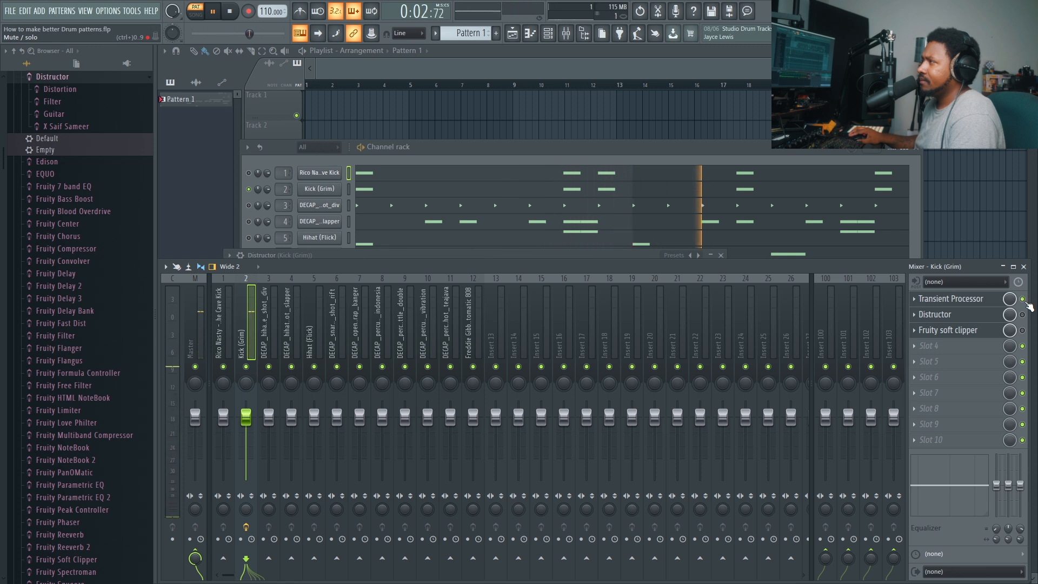
pyautogui.click(984, 303)
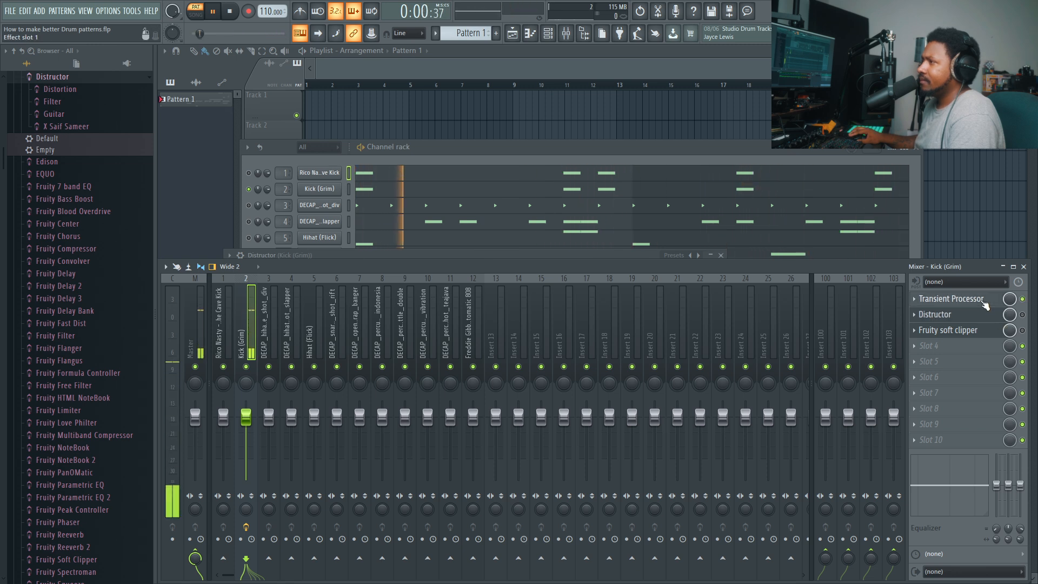
pyautogui.press('space')
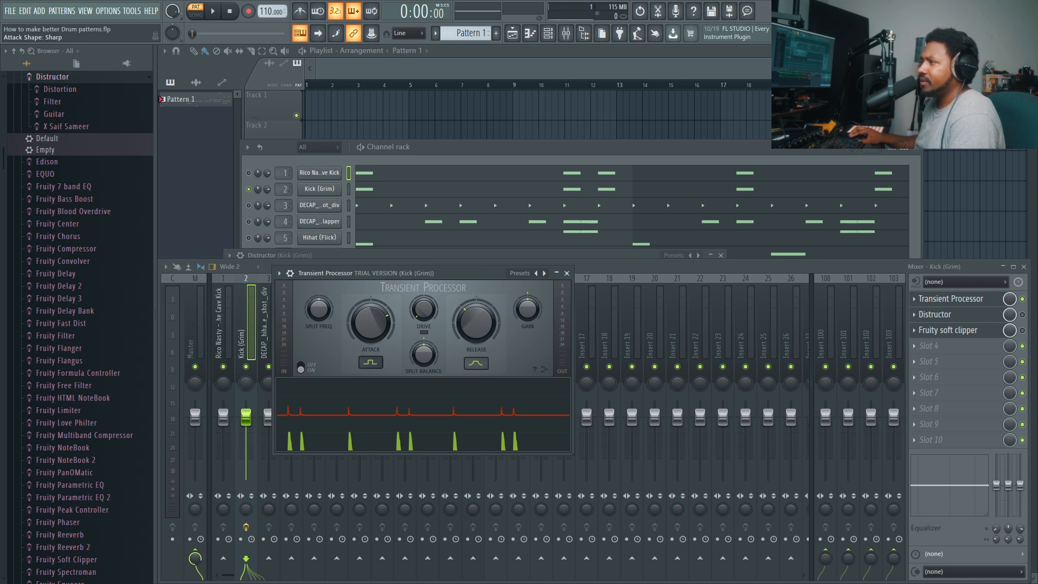
# - Audition the Slow attack shape on the kick during playback, then return the shape to Sharp
pyautogui.click(373, 364)
pyautogui.press('space')
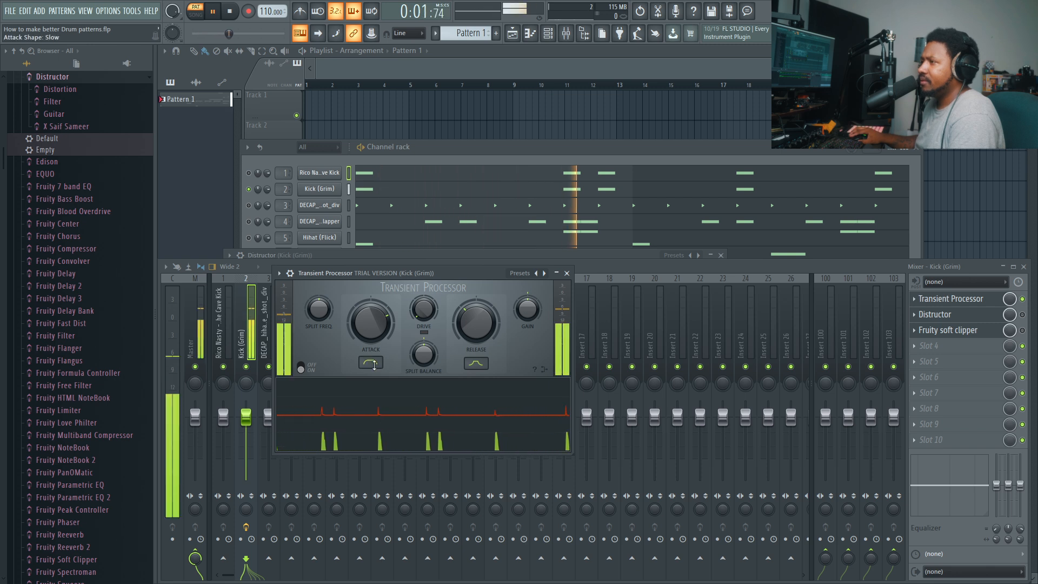
pyautogui.click(372, 364)
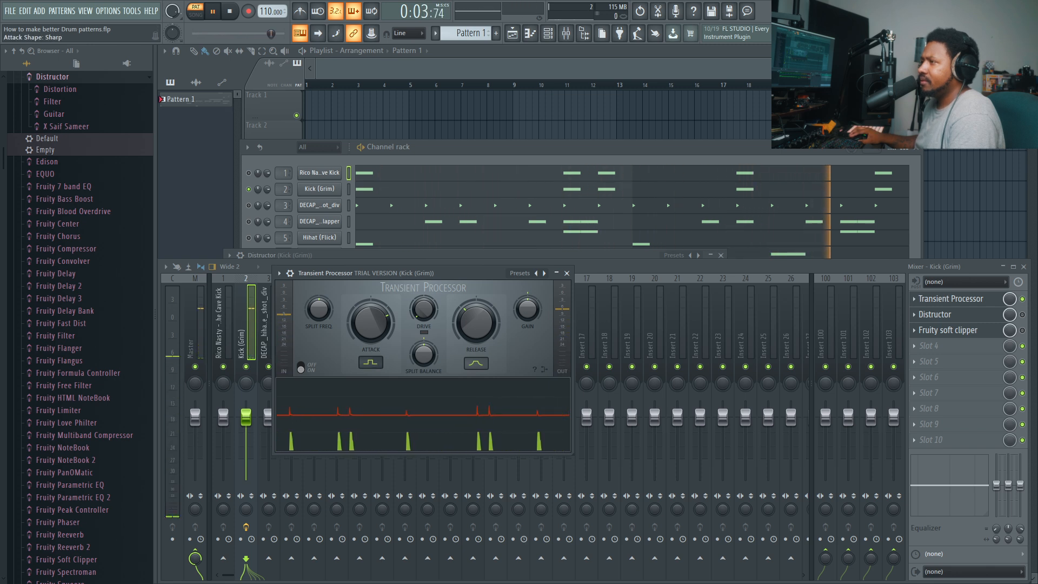
pyautogui.press('space')
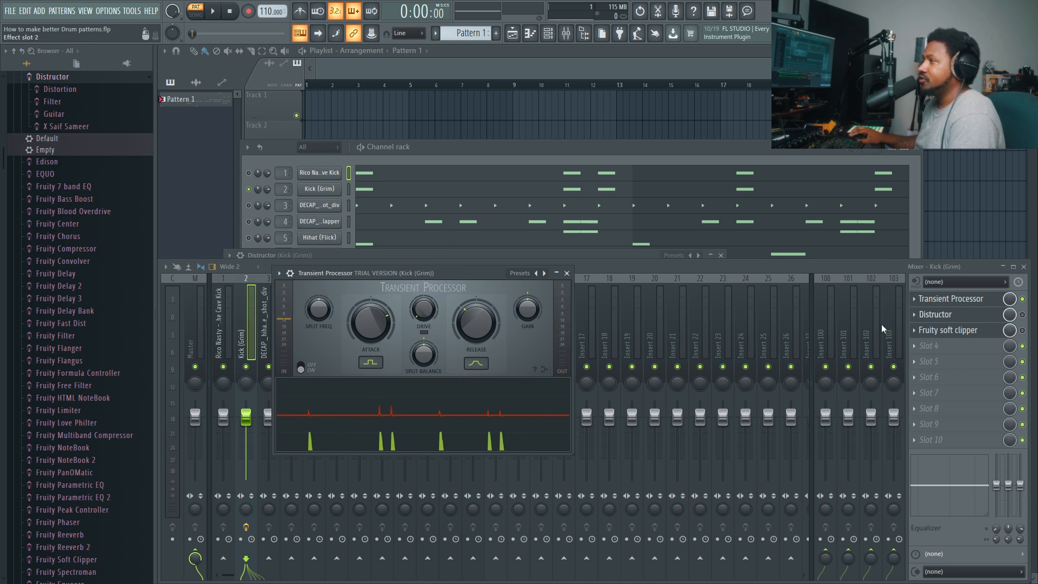
# - Audition the Transient Processor's drive control while the kick plays
pyautogui.press('space')
pyautogui.moveTo(430, 313)
pyautogui.mouseDown()
pyautogui.moveTo(430, 281)
pyautogui.moveTo(430, 313)
pyautogui.mouseUp()
pyautogui.press('space')
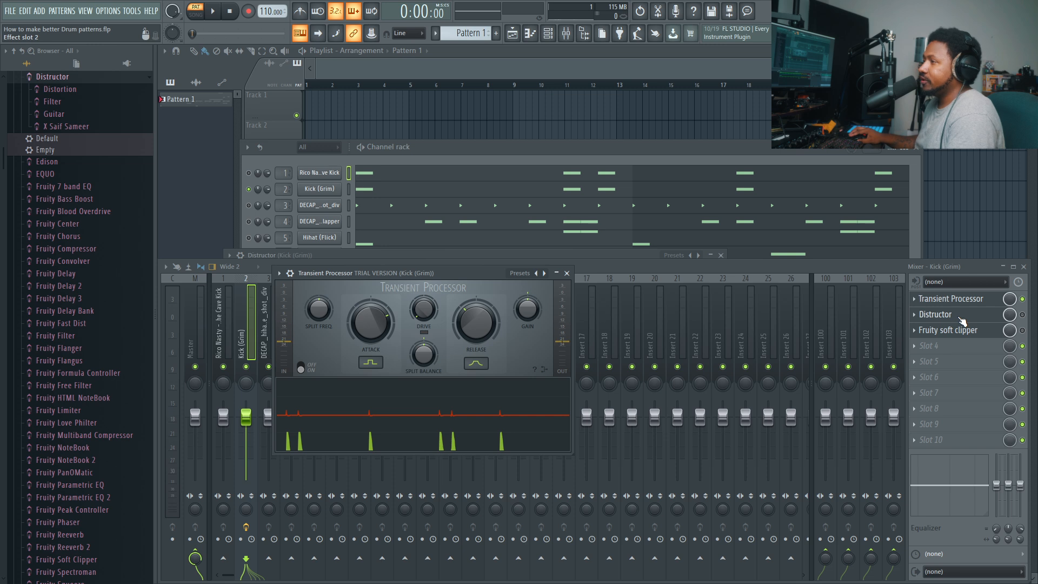
# - Re-enable Distructor on the Kick (Grim) track and open its settings
pyautogui.click(1022, 315)
pyautogui.click(979, 316)
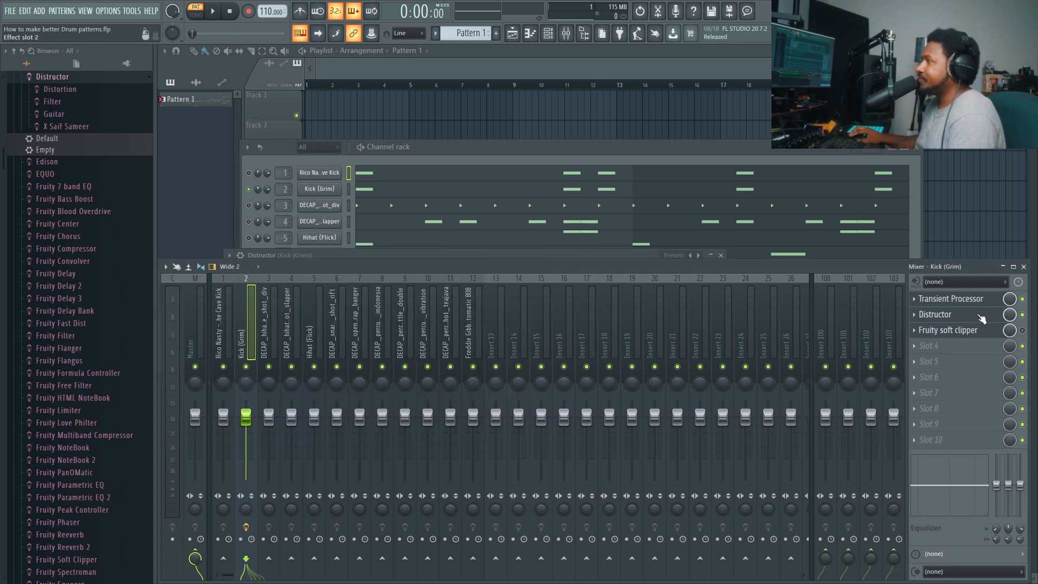
pyautogui.click(980, 316)
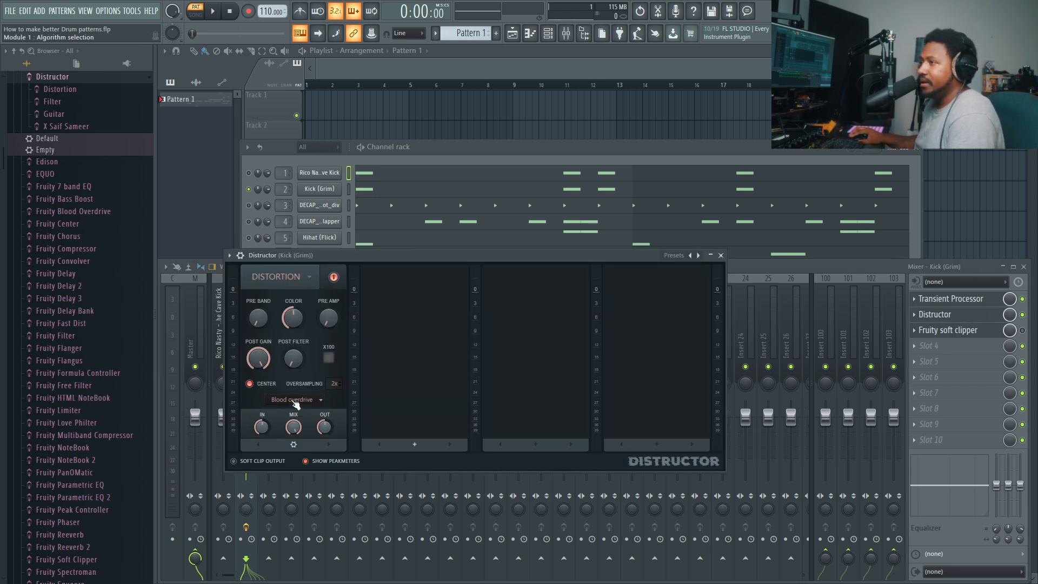
# - Set Distructor's distortion algorithm to Fast dist, then raise its pre amp and lower its threshold during playback
pyautogui.click(295, 401)
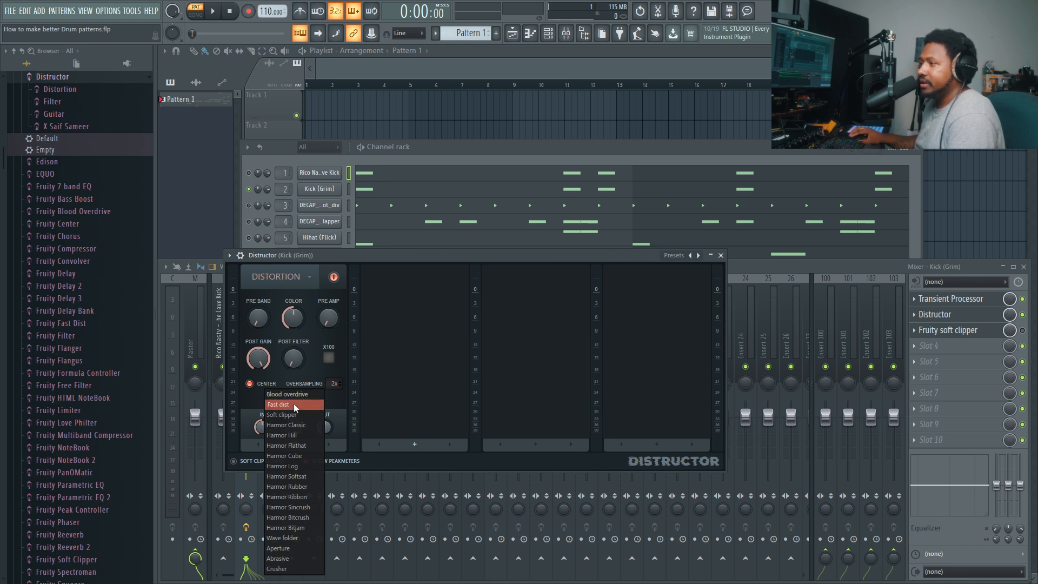
pyautogui.click(293, 404)
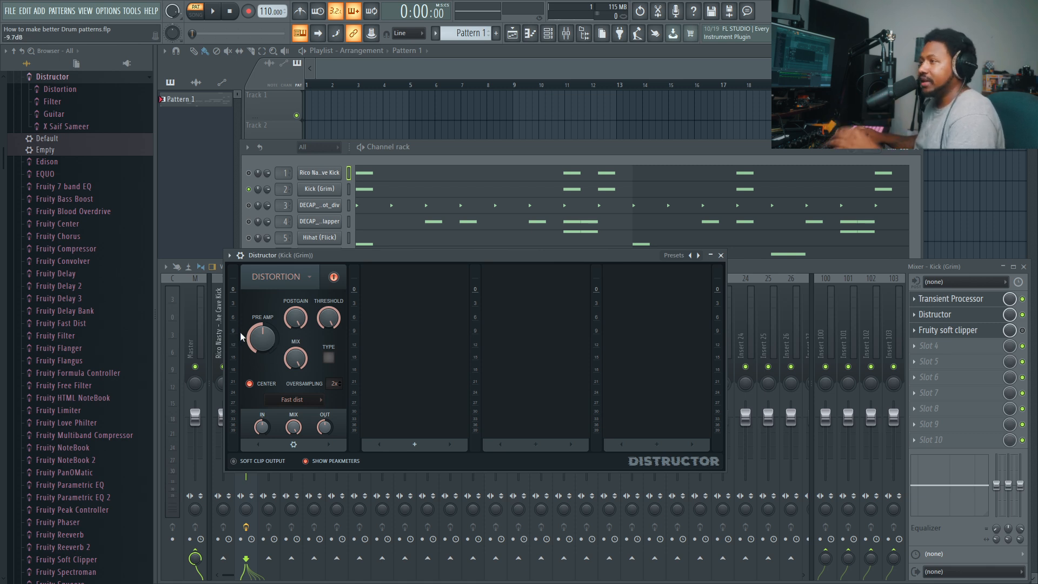
pyautogui.press('space')
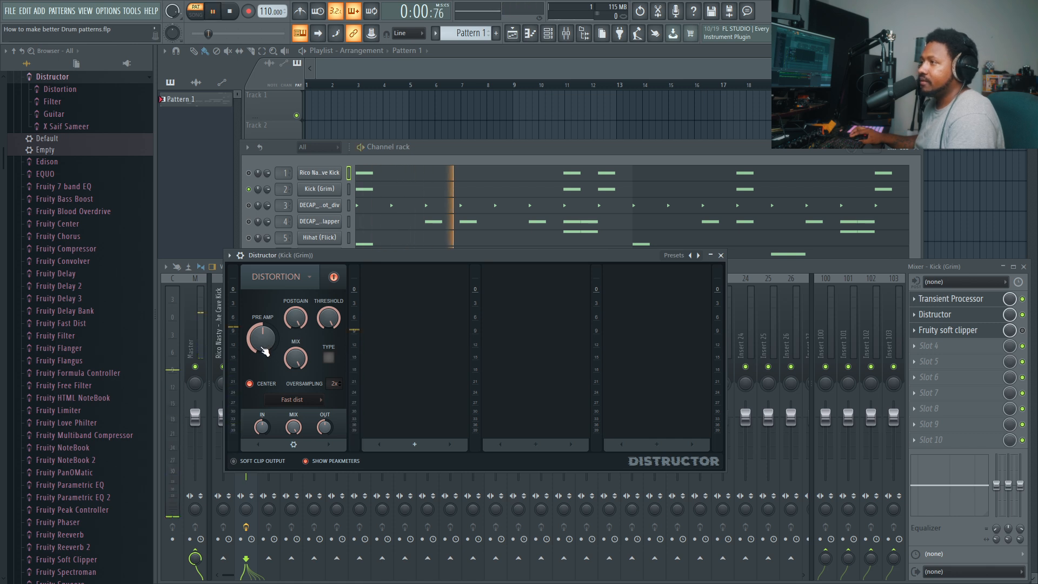
pyautogui.moveTo(264, 352); pyautogui.dragTo(329, 318)
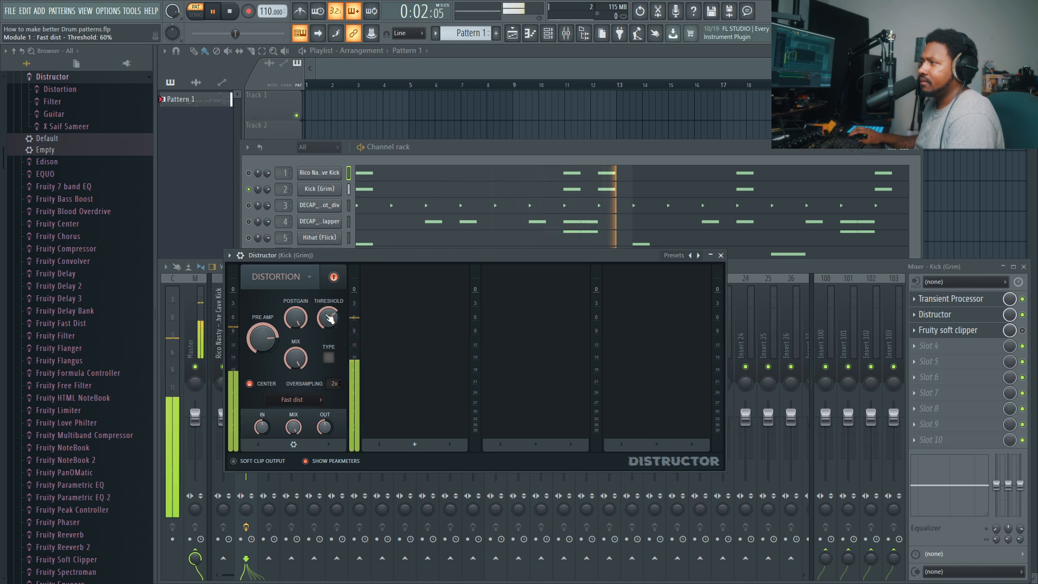
# - Audition the Fast dist type switch on and off, then reduce the distortion's mix while the kick plays
pyautogui.click(329, 357)
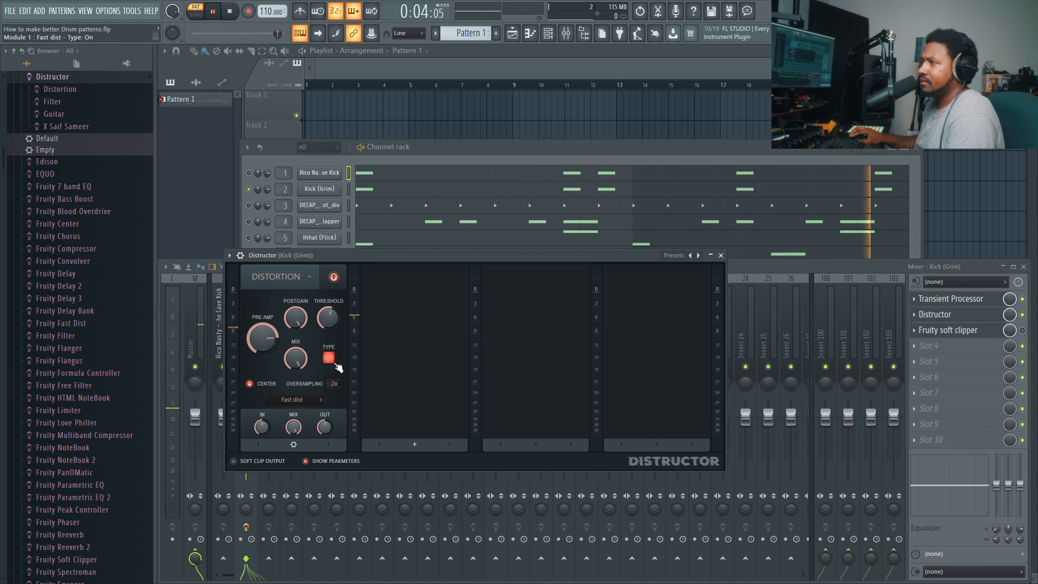
pyautogui.click(329, 358)
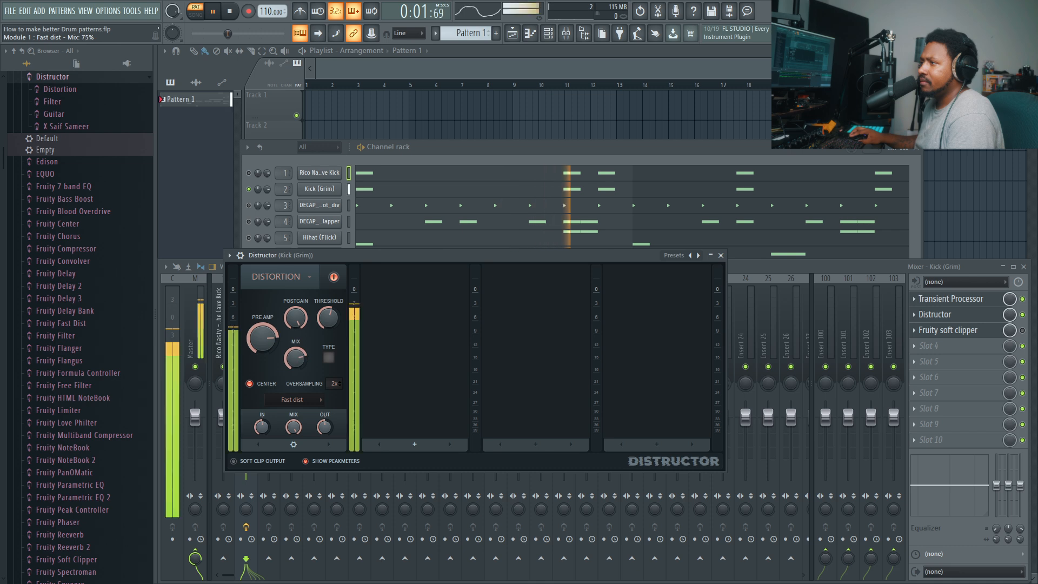
pyautogui.moveTo(295, 358); pyautogui.dragTo(295, 384)
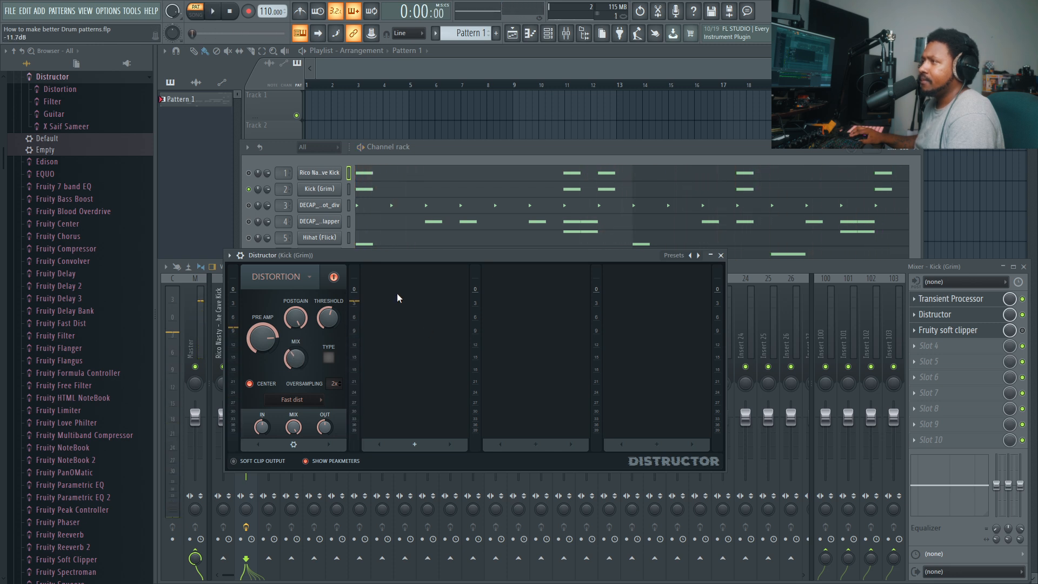
# - Compare the kick with Distructor's distortion module bypassed and active during playback, leaving the module enabled
pyautogui.click(335, 278)
pyautogui.press('space')
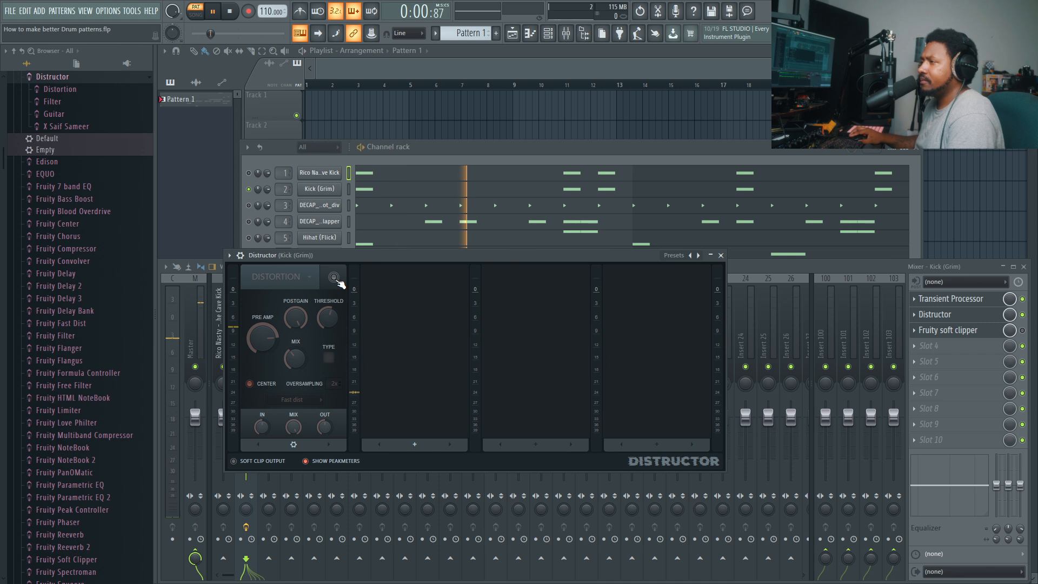
pyautogui.click(334, 278)
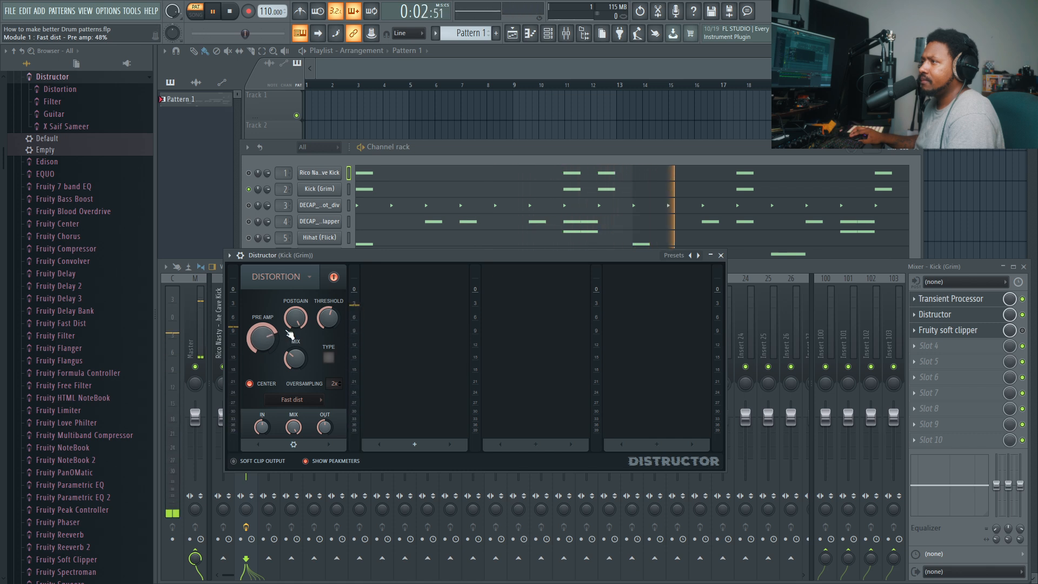
pyautogui.click(339, 281)
pyautogui.click(340, 282)
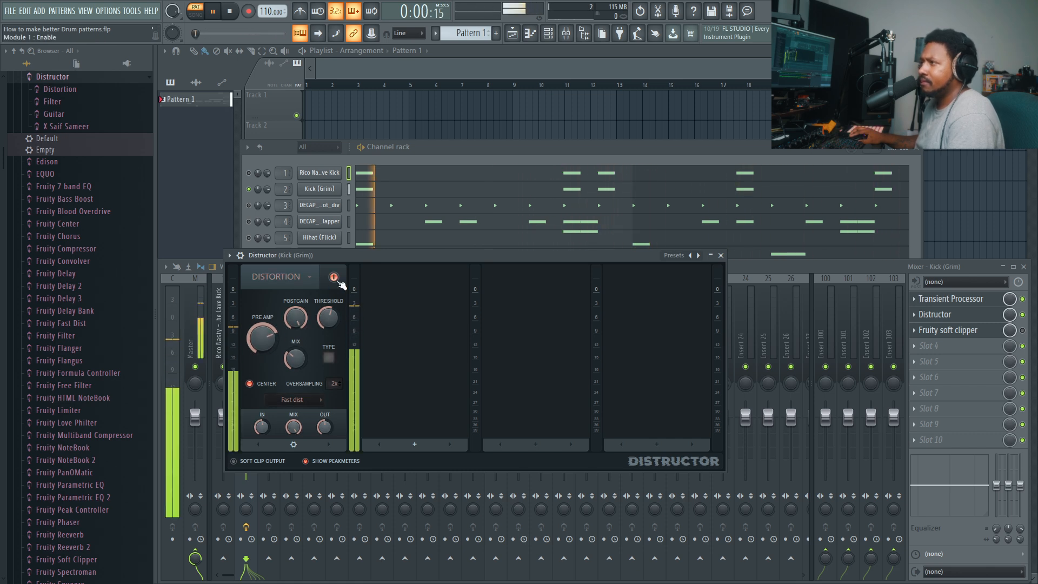
pyautogui.press('space')
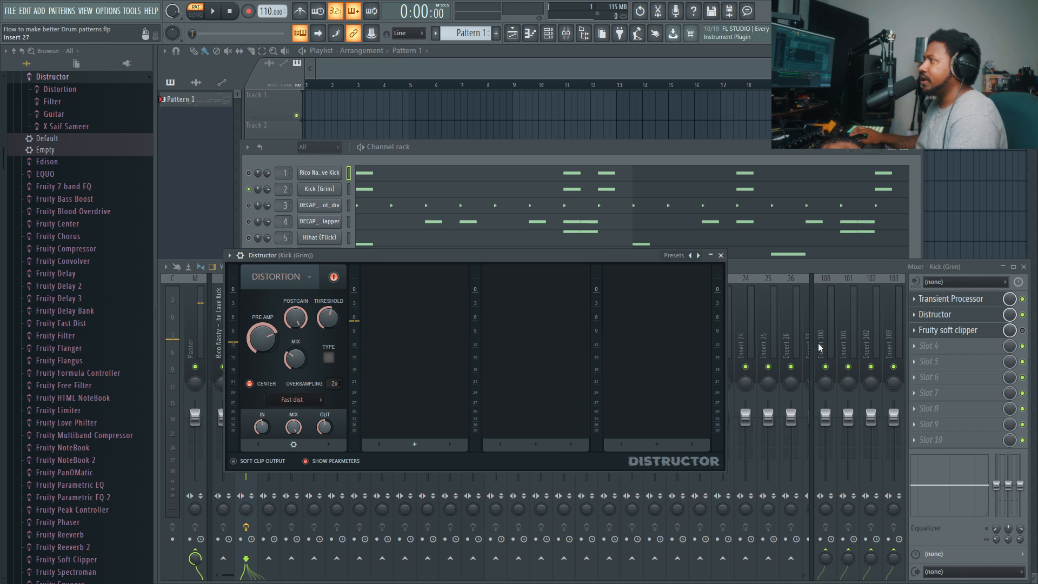
# - Open Fruity soft clipper on the Kick (Grim) track and enable its effect slot
pyautogui.click(980, 332)
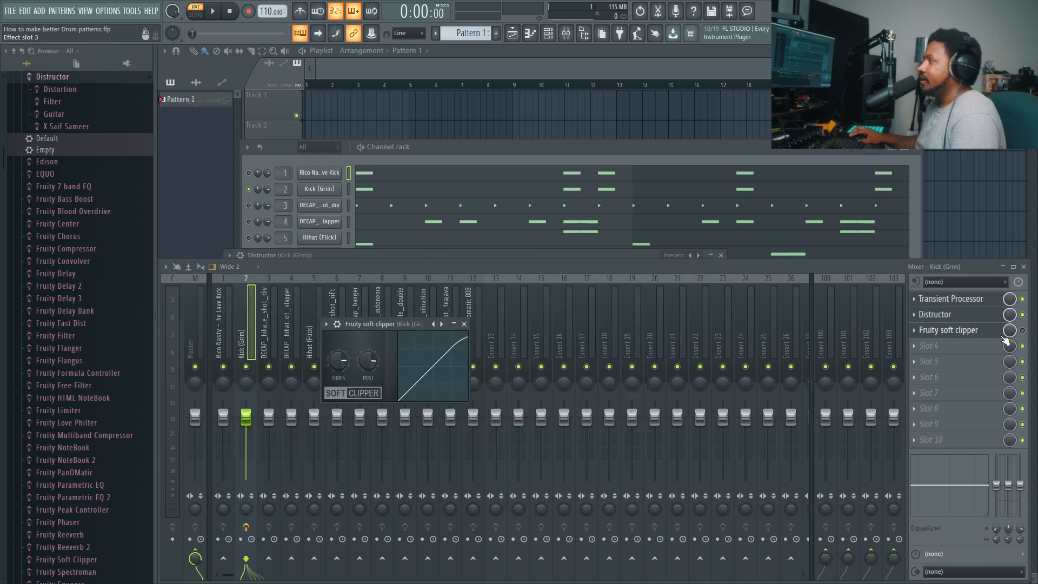
pyautogui.click(1022, 332)
pyautogui.click(980, 332)
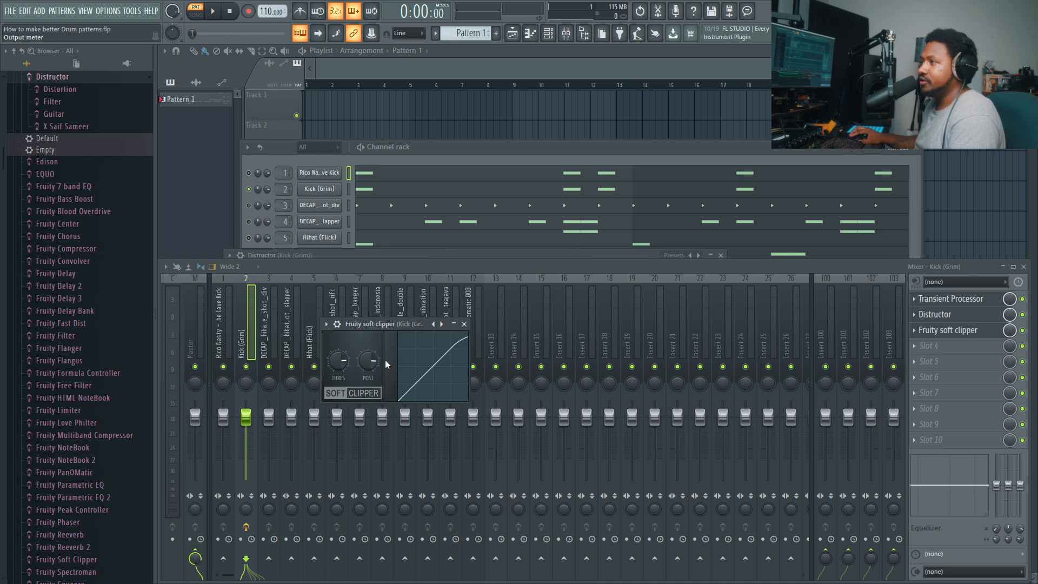
# - Lower the soft clipper's threshold and raise its post gain during playback, then replay the kick to check the sound
pyautogui.press('space')
pyautogui.moveTo(343, 362)
pyautogui.mouseDown()
pyautogui.moveTo(343, 383)
pyautogui.moveTo(367, 348)
pyautogui.moveTo(347, 363)
pyautogui.mouseUp()
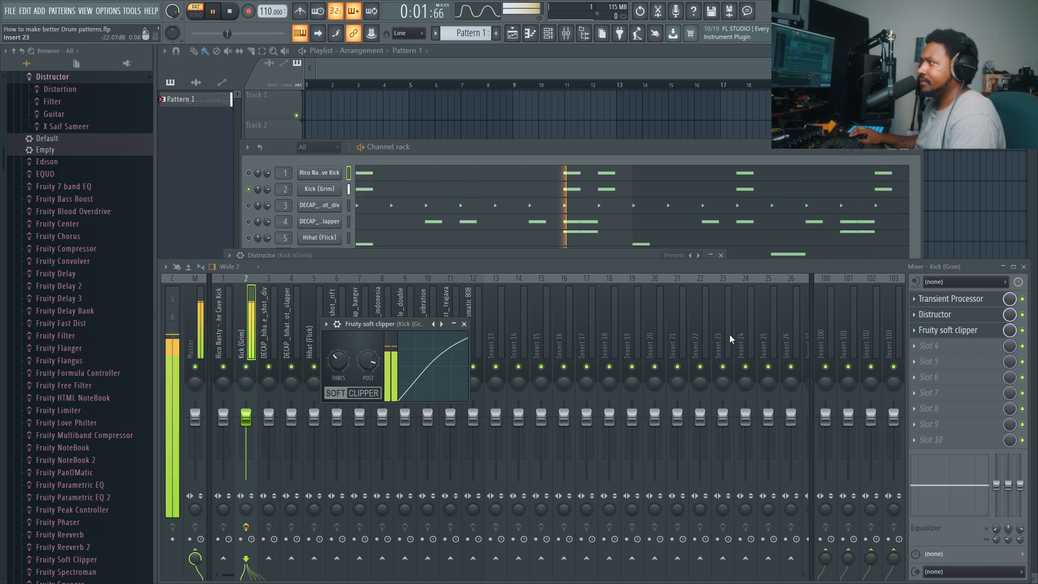
pyautogui.press('space')
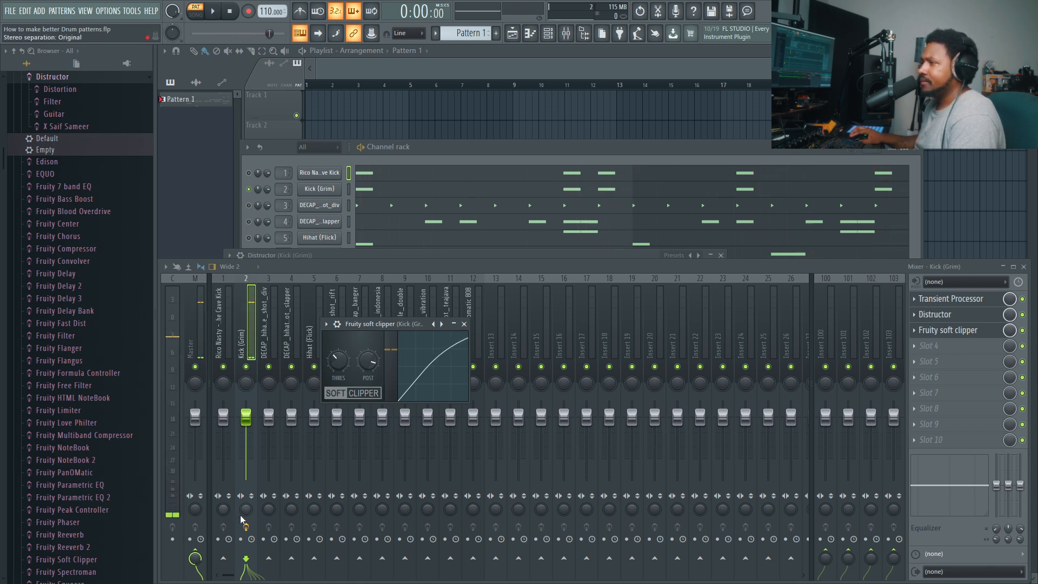
pyautogui.press('space')
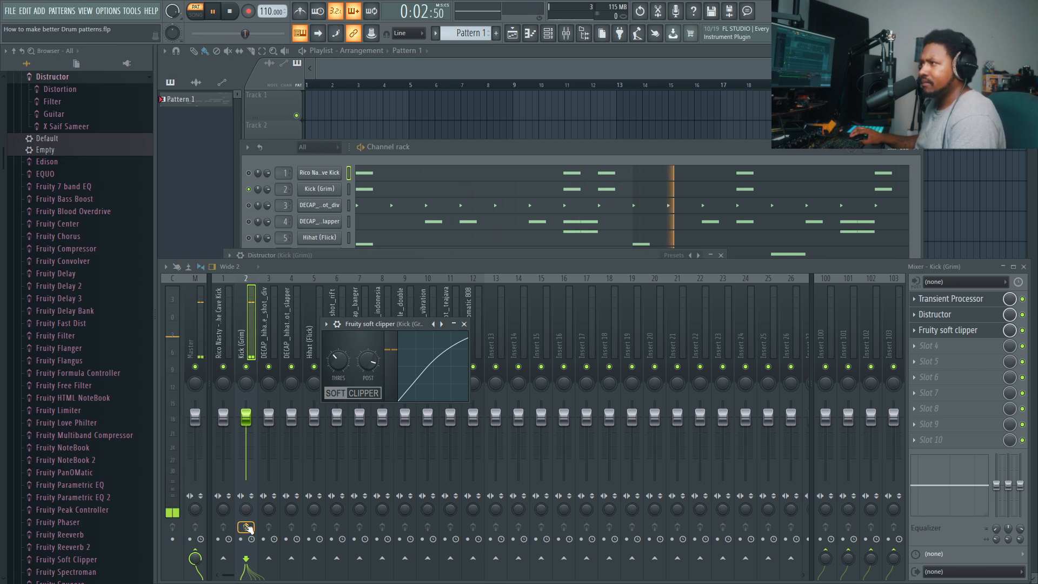
pyautogui.press('space')
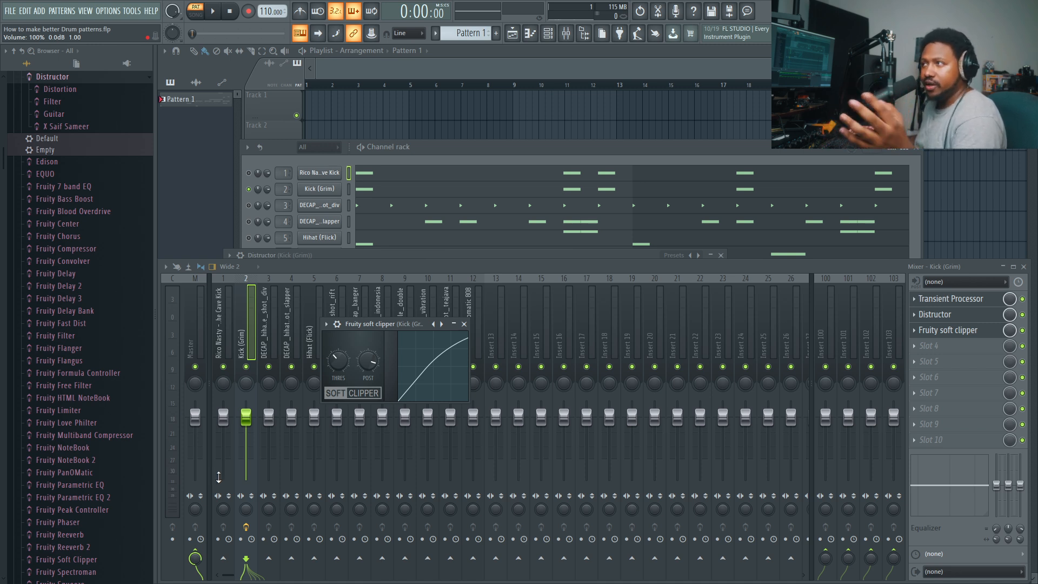
# - Leave only channels 3 to 5 (shot_div, slapper and Hihat (Flick)) active in the channel rack and play them
pyautogui.click(257, 191)
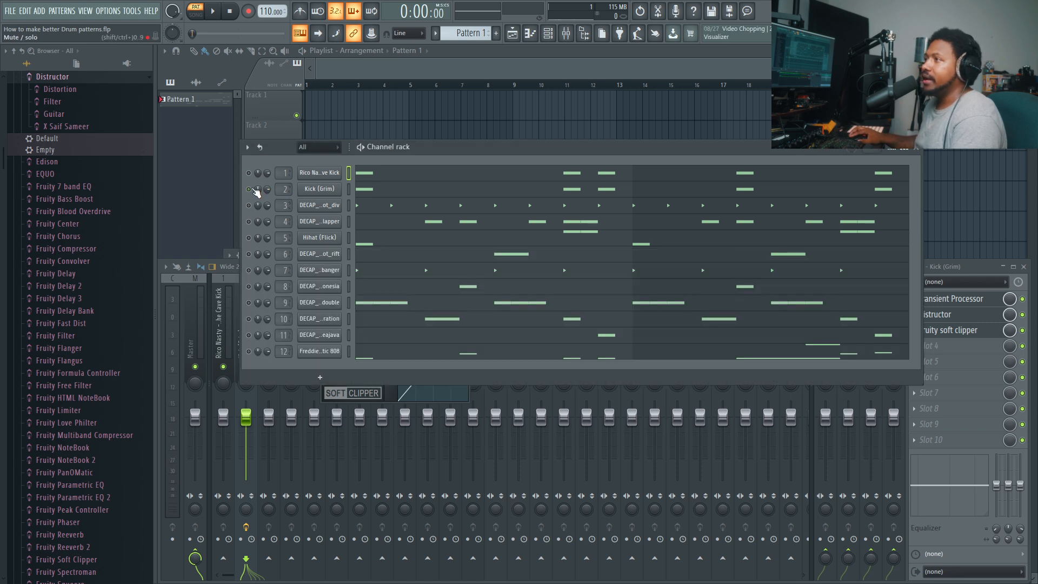
pyautogui.rightClick(256, 172)
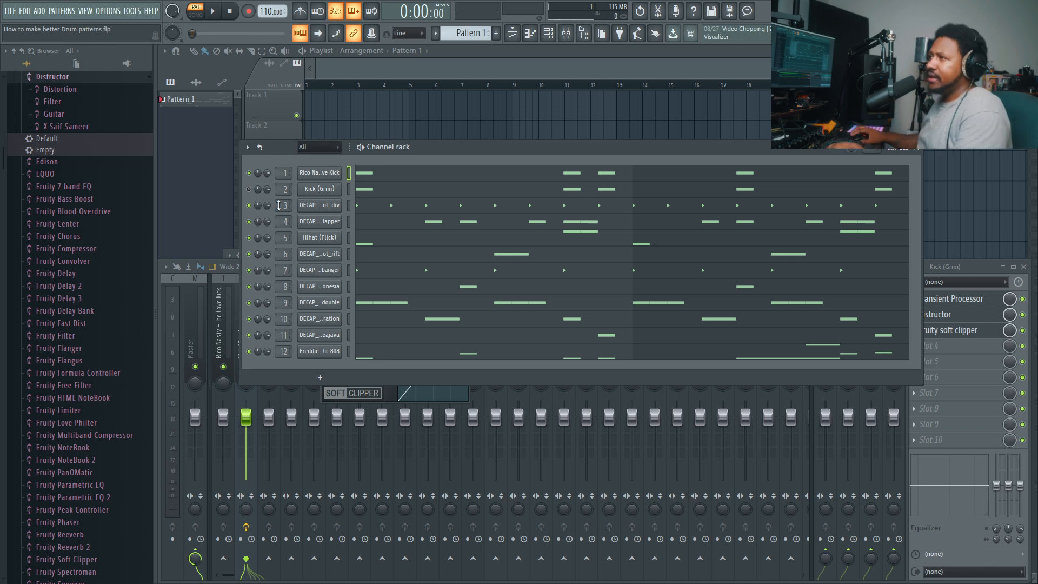
pyautogui.rightClick(249, 214)
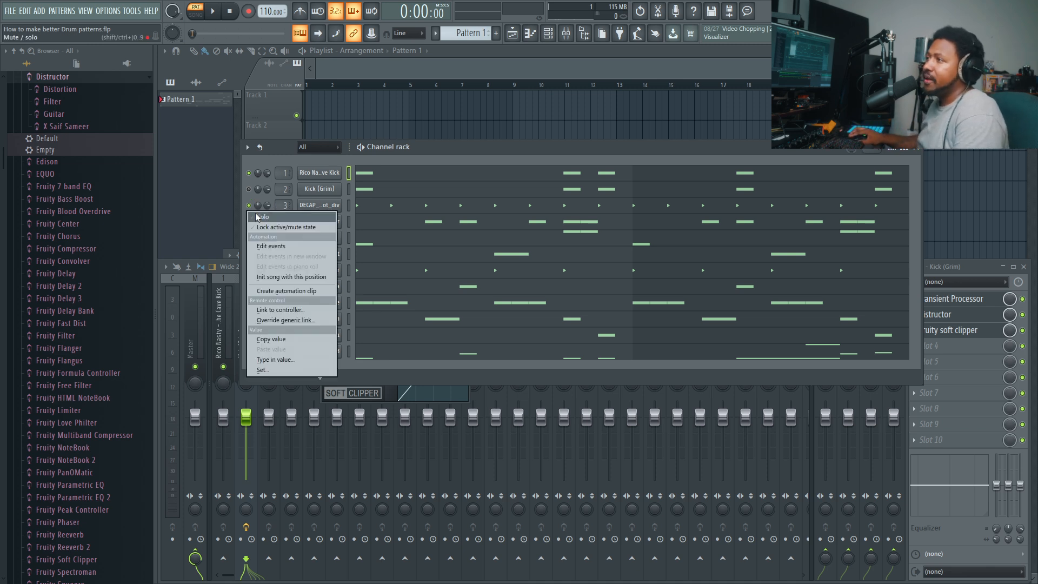
pyautogui.click(253, 216)
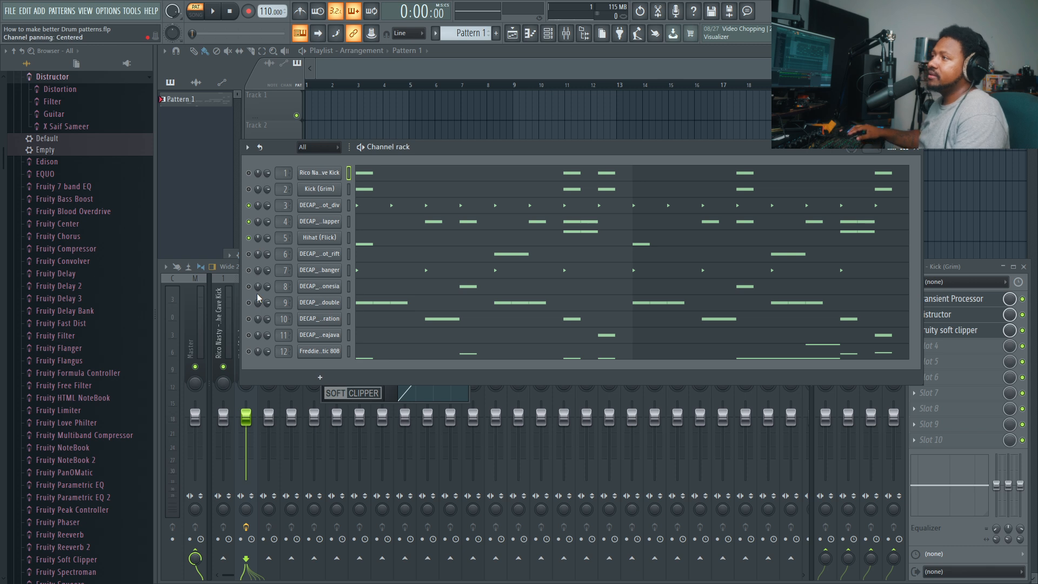
pyautogui.press('space')
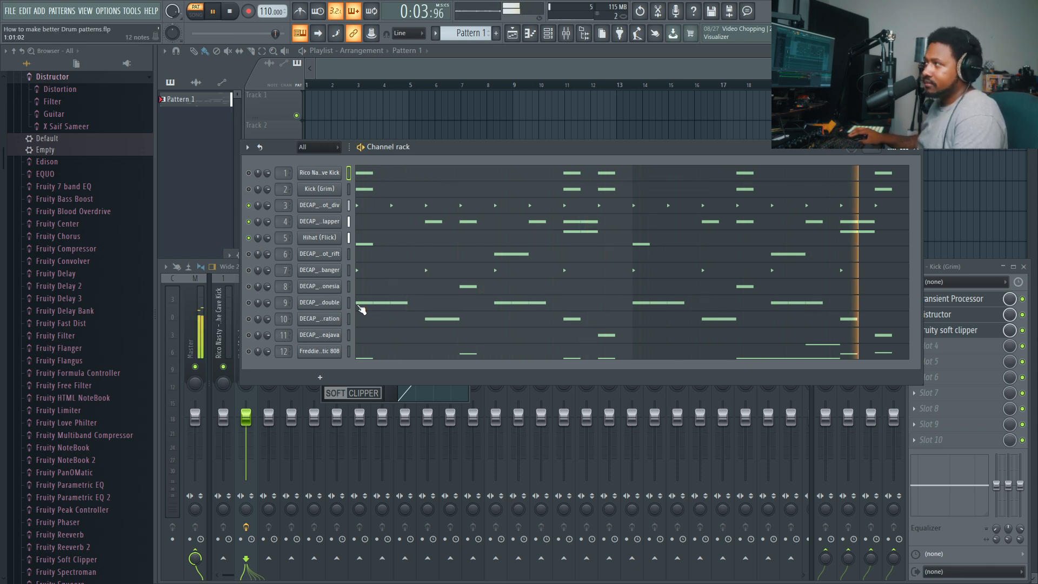
pyautogui.press('space')
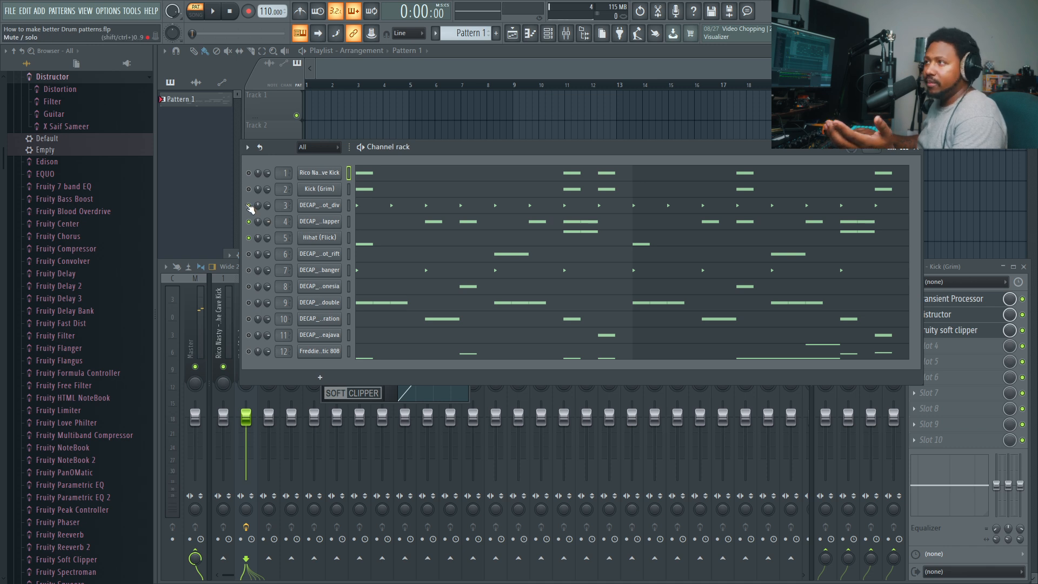
# - Compare the pattern with the Hihat (Flick) channel muted and unmuted by playing each version
pyautogui.press('space')
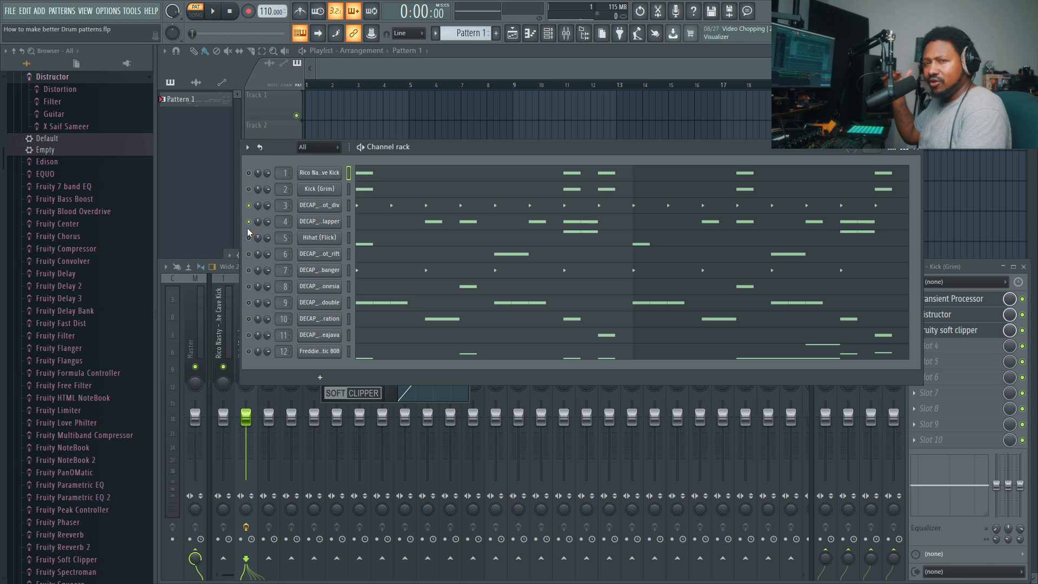
pyautogui.press('space')
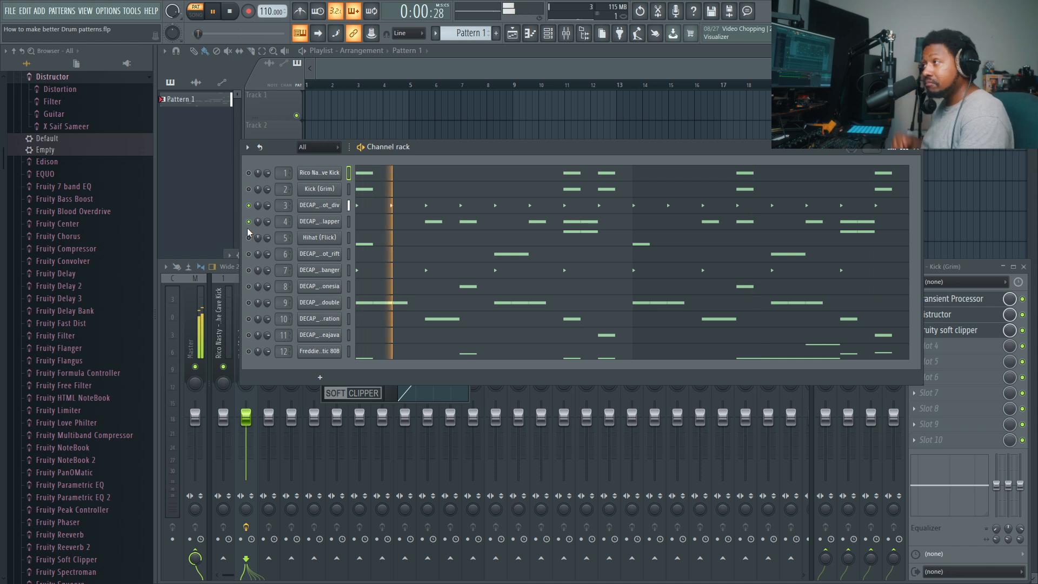
pyautogui.press('space')
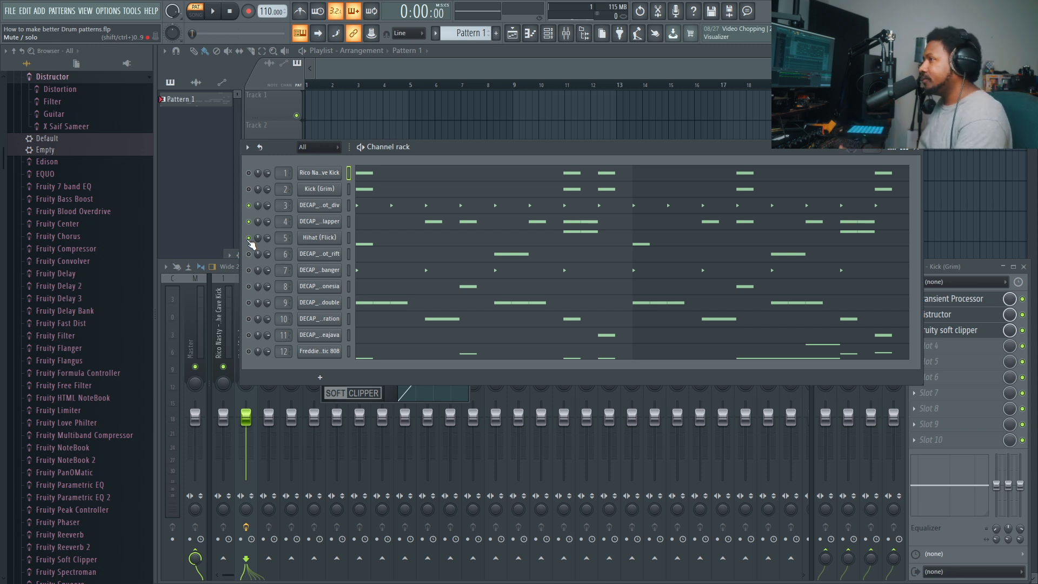
pyautogui.press('space')
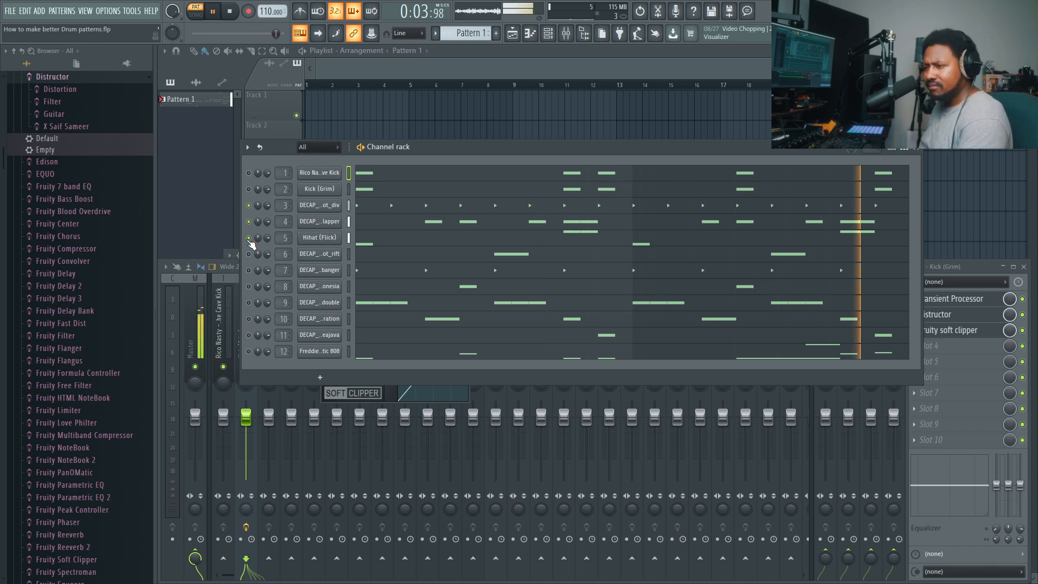
pyautogui.press('space')
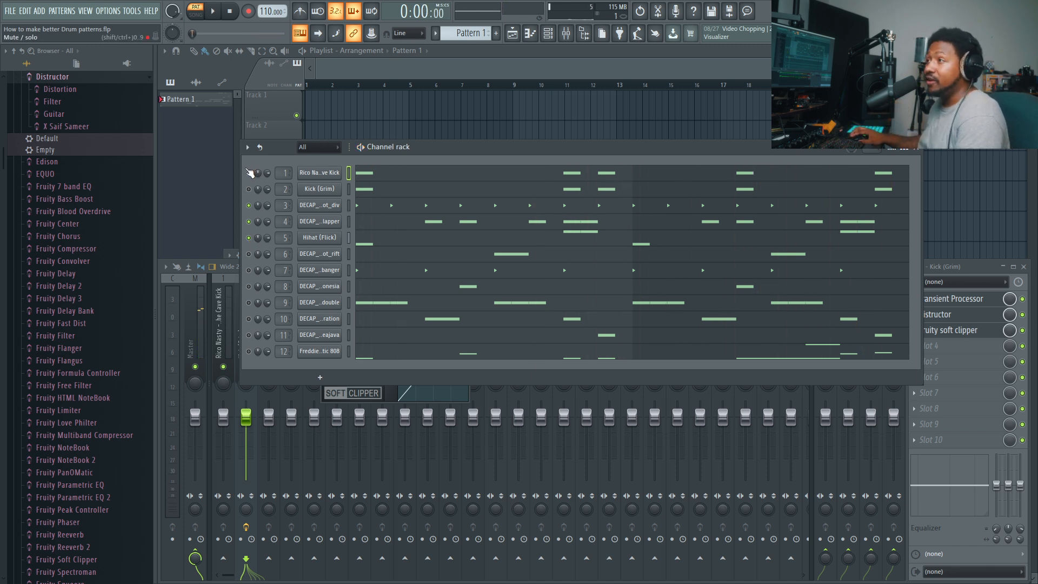
# - Bring the Rico Nasty kick and the shot_rift channel 6 into the pattern in turn, playing it after each addition
pyautogui.press('space')
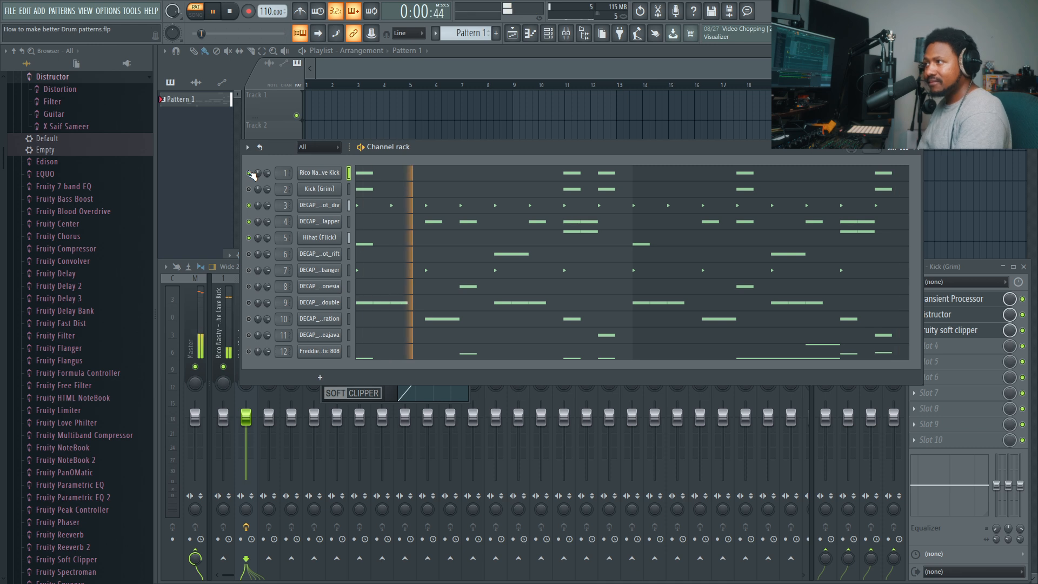
pyautogui.press('space')
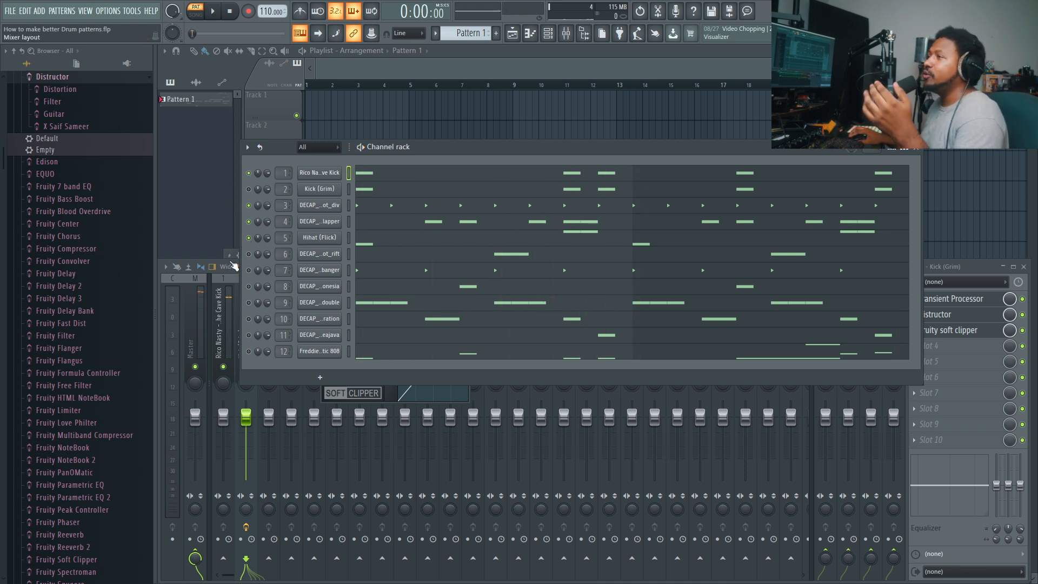
pyautogui.click(249, 253)
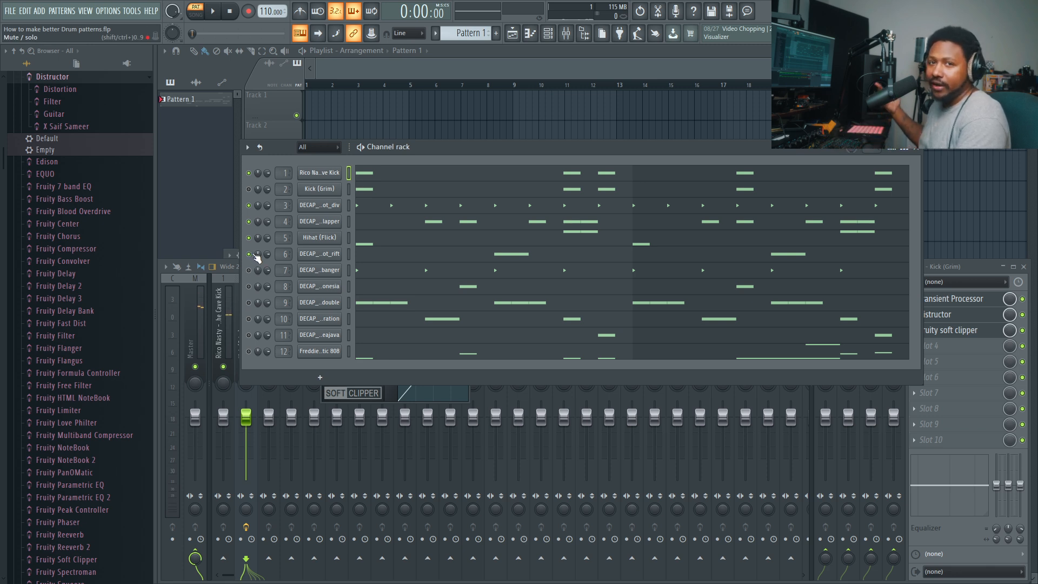
pyautogui.press('space')
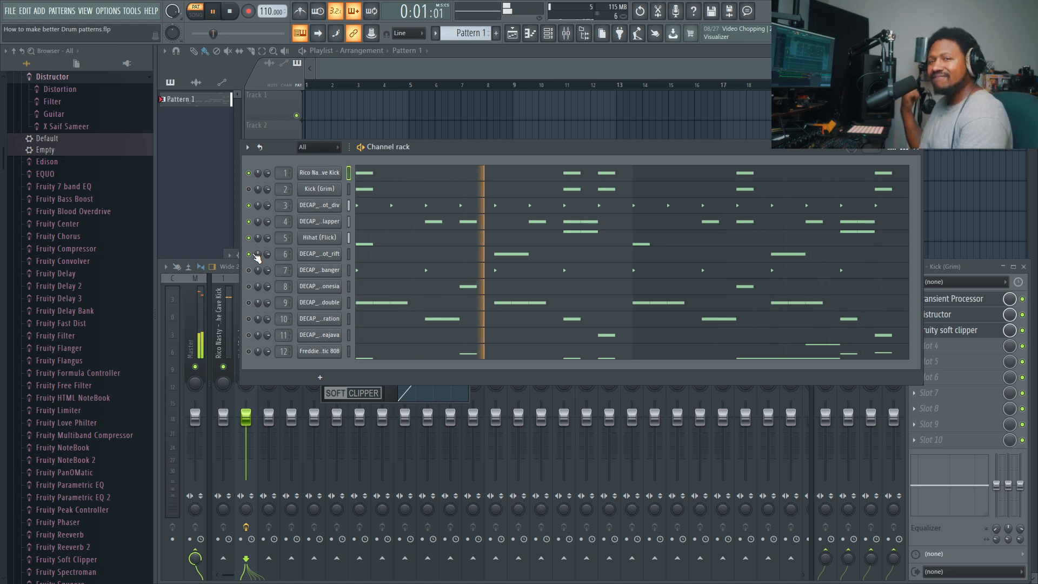
pyautogui.press('space')
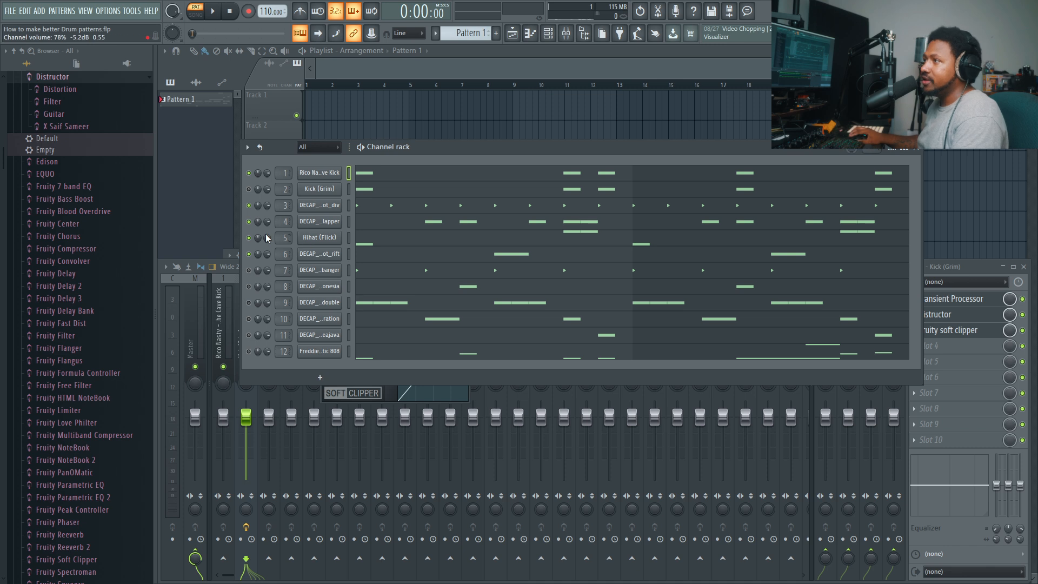
# - Solo the DECAP banger channel 7, save the project and audition the channel briefly
pyautogui.rightClick(249, 271)
pyautogui.click(255, 278)
pyautogui.hotkey('ctrl', 's')
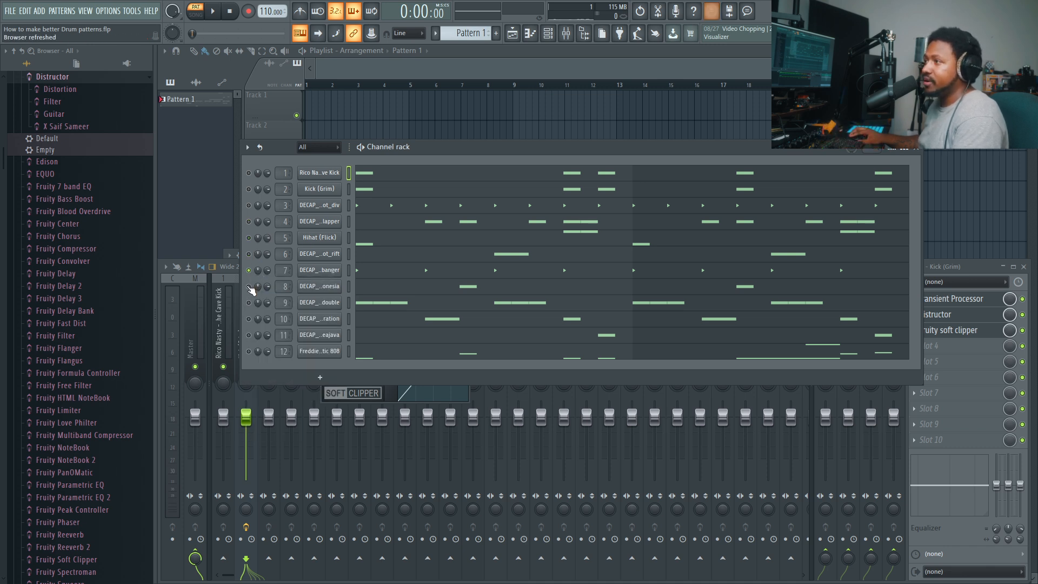
pyautogui.press('space')
# - Audition the DECAP banger channel 7 together with channel 8, and play it with channels 9 to 11 instead
pyautogui.press('space')
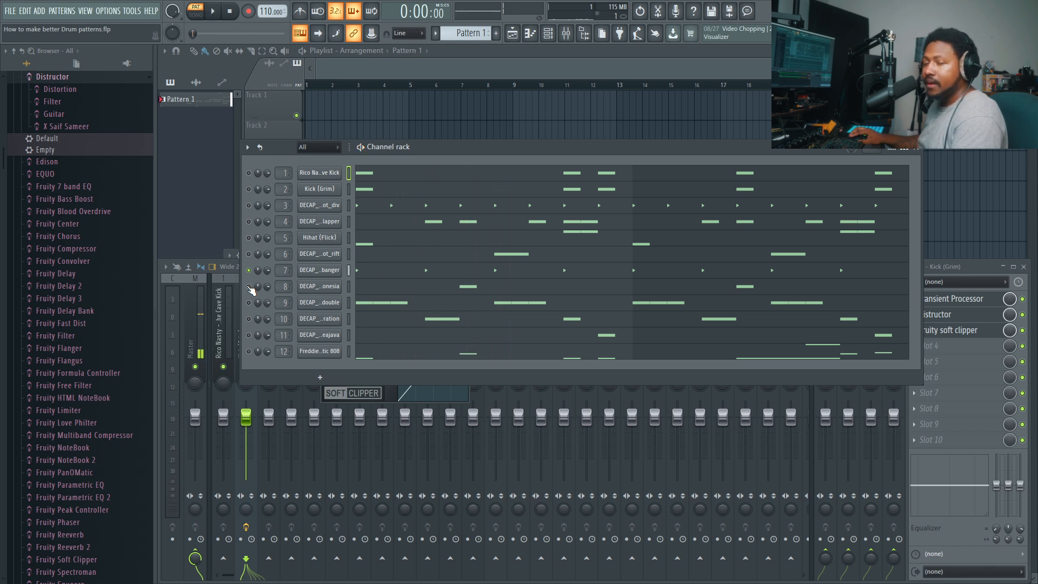
pyautogui.press('space')
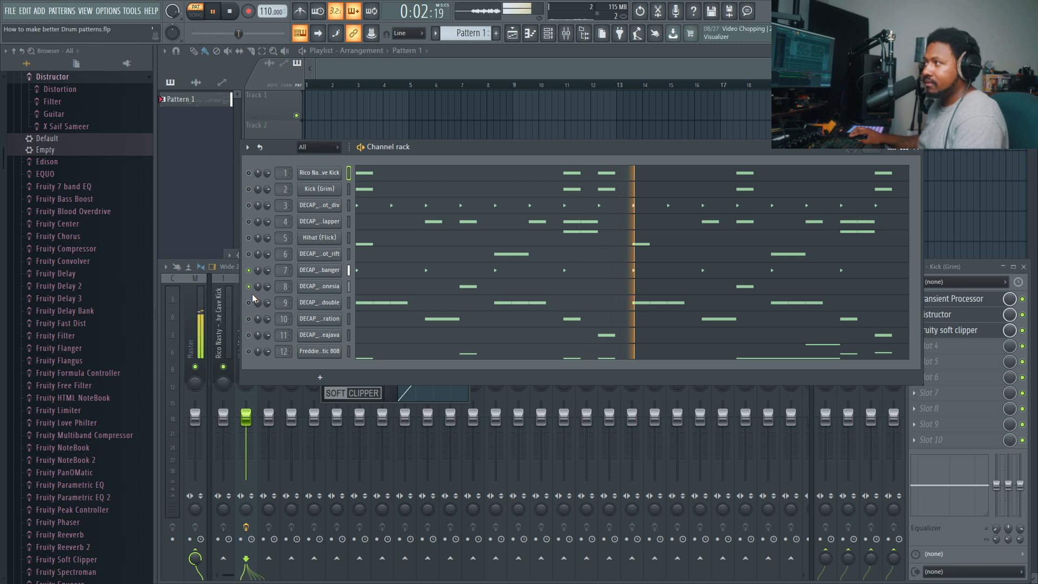
pyautogui.press('space')
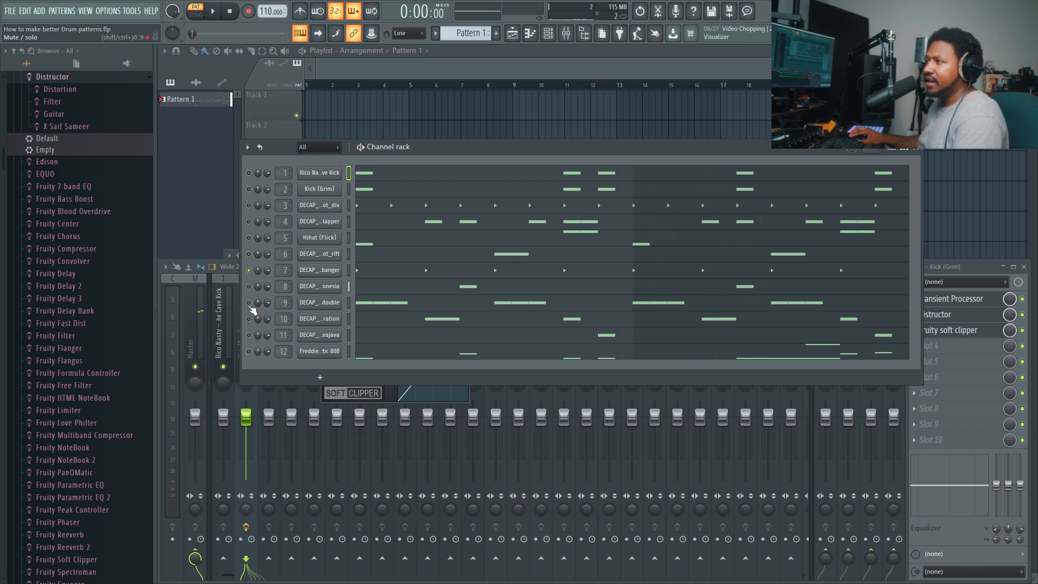
pyautogui.press('space')
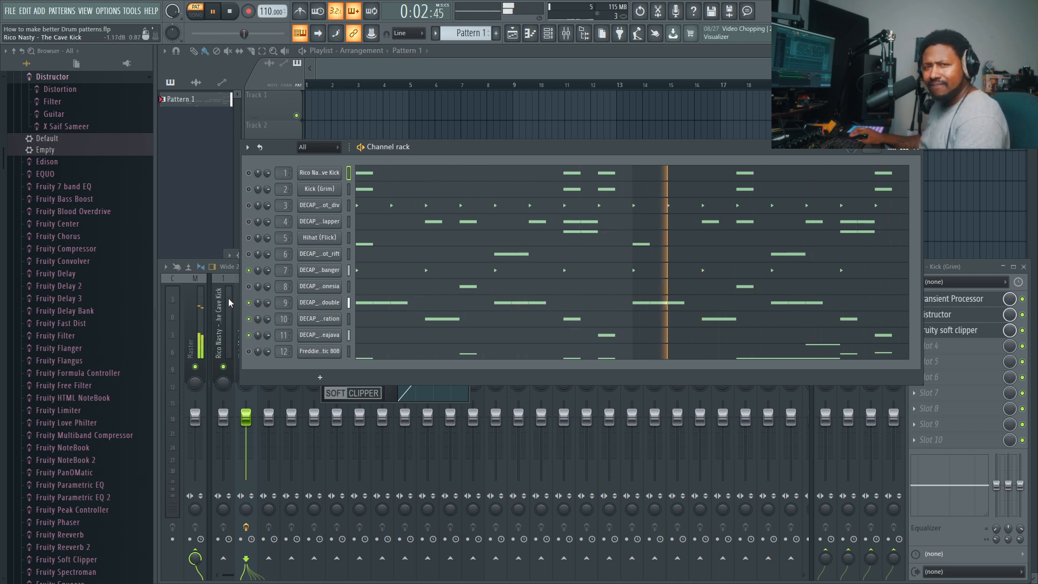
pyautogui.press('space')
# - Unmute channels 3 to 5, followed by the Rico Nasty kick and the shot_rift channel 6, playing the pattern after each addition
pyautogui.click(248, 205)
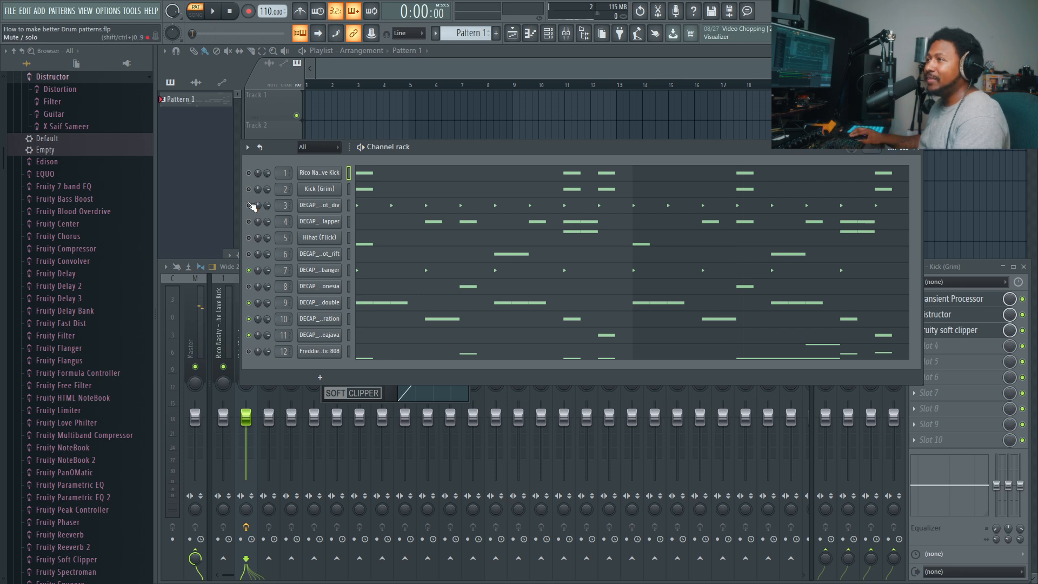
pyautogui.click(249, 238)
pyautogui.press('space')
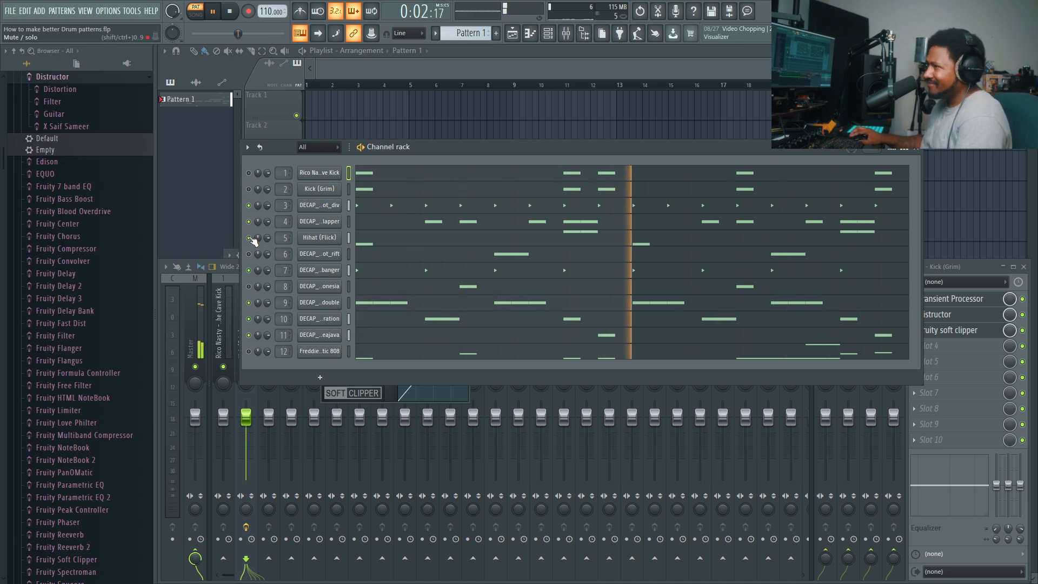
pyautogui.press('space')
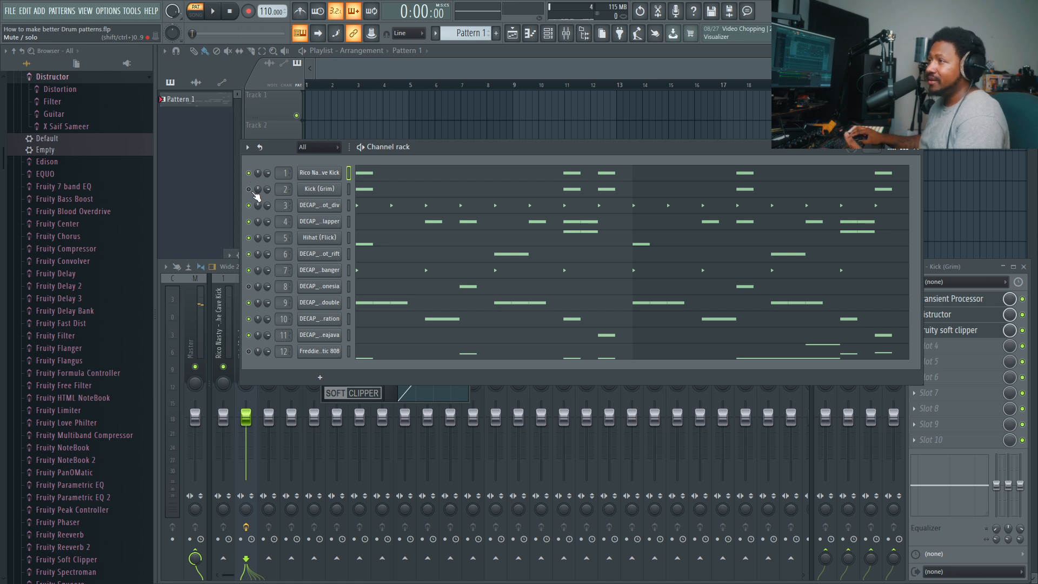
pyautogui.press('space')
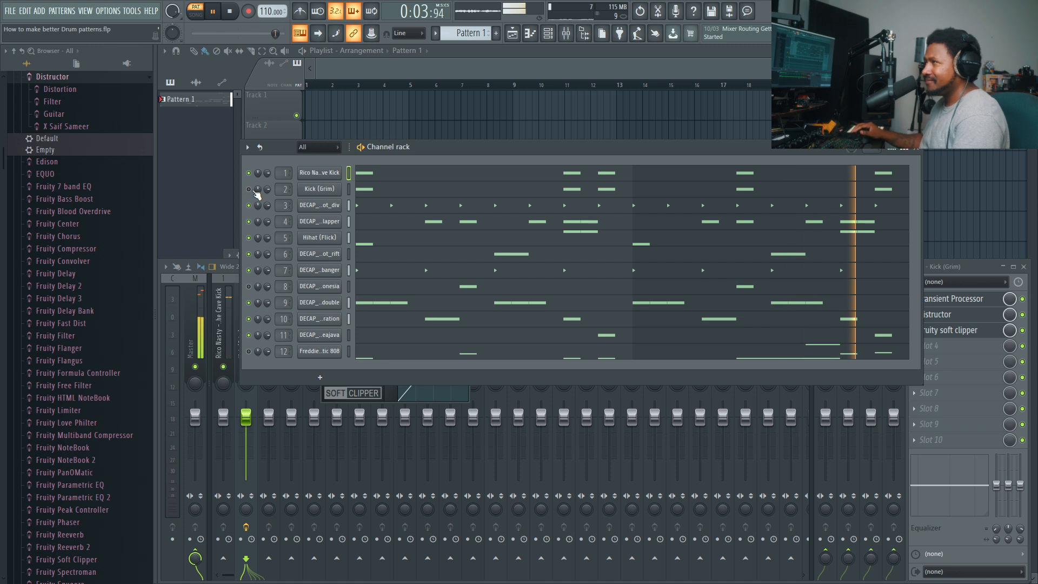
pyautogui.press('space')
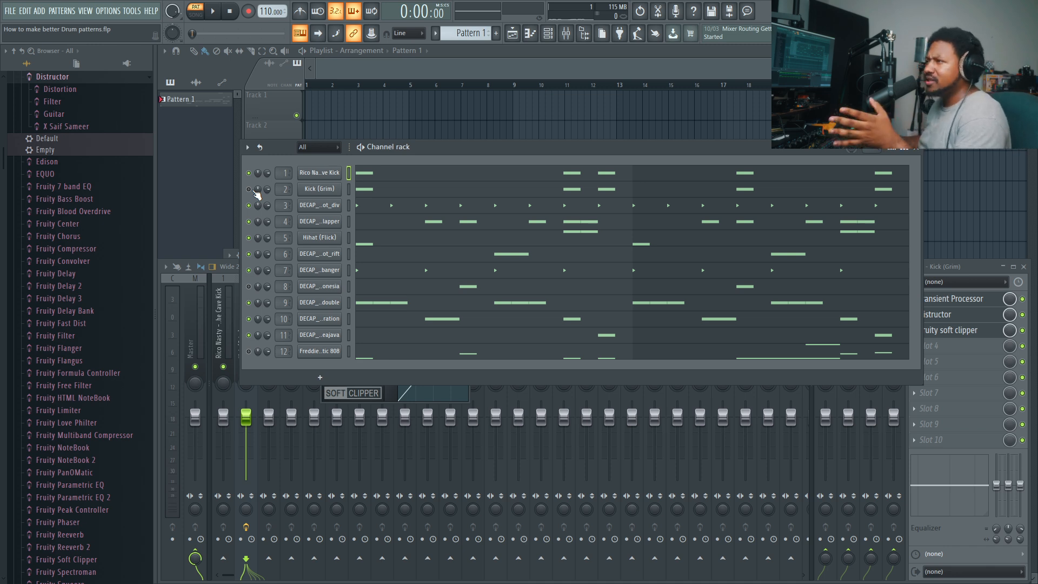
# - Play only the Rico Nasty kick with the Freddie Gibbs 808, and play them again with the shot_rift channel 6 added
pyautogui.rightClick(250, 172)
pyautogui.click(258, 176)
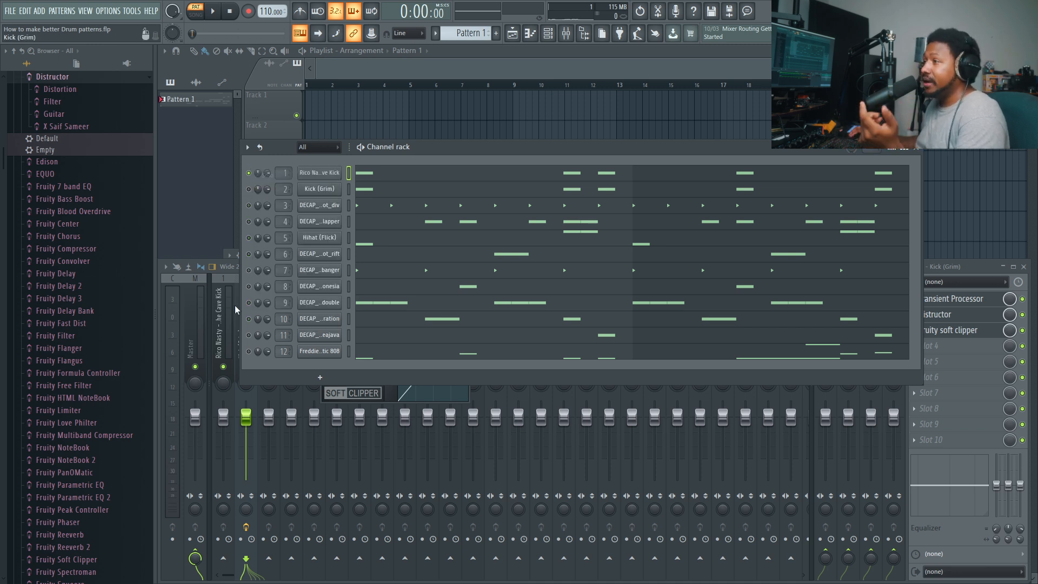
pyautogui.click(248, 351)
pyautogui.press('space')
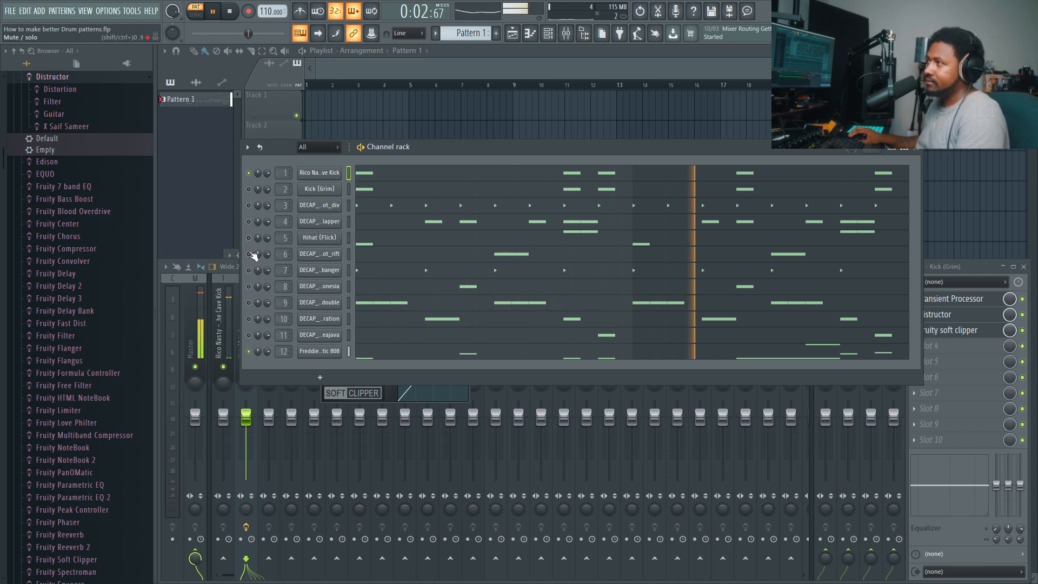
pyautogui.press('space')
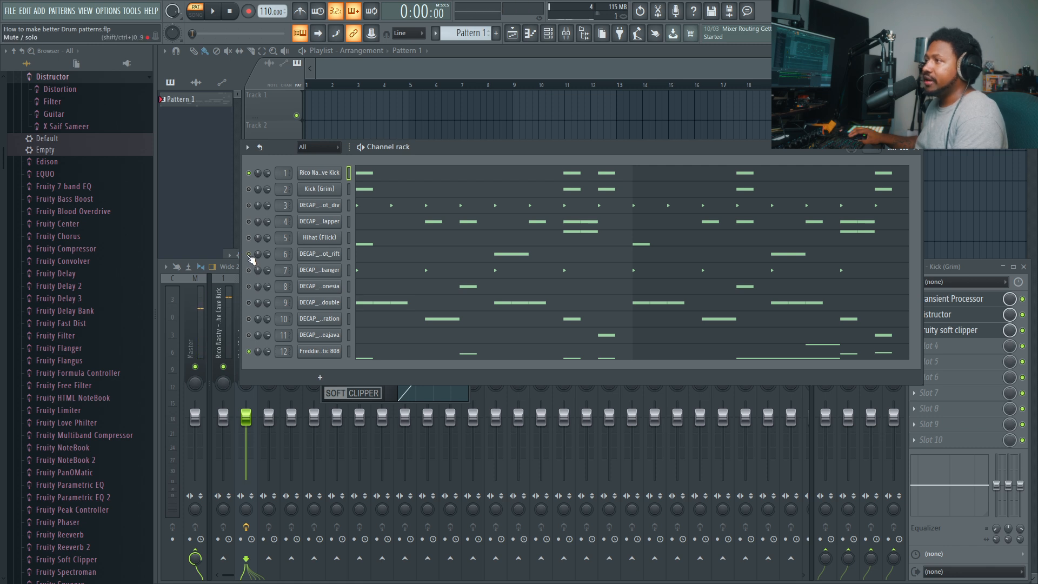
pyautogui.press('space')
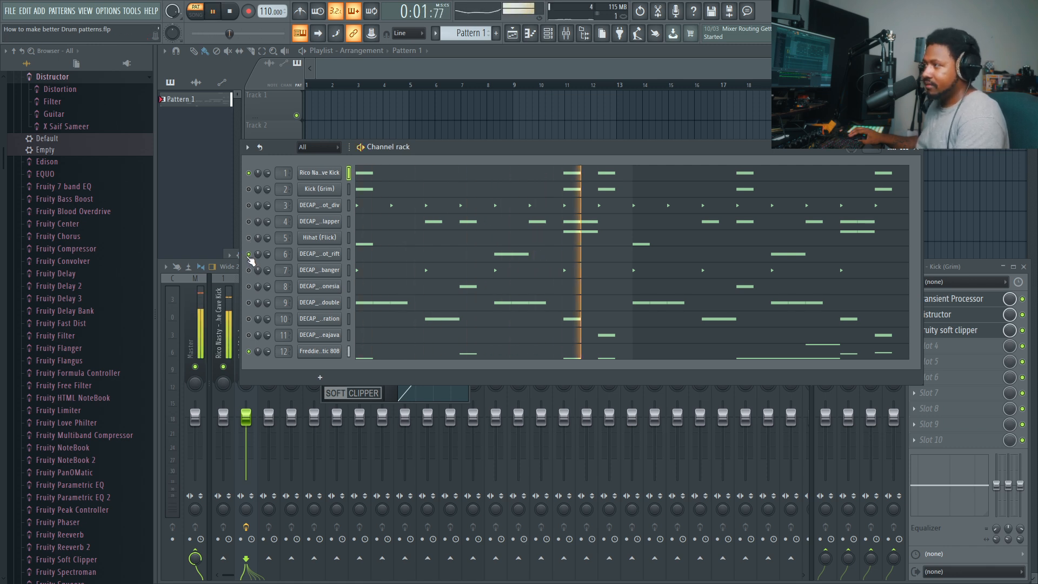
pyautogui.press('space')
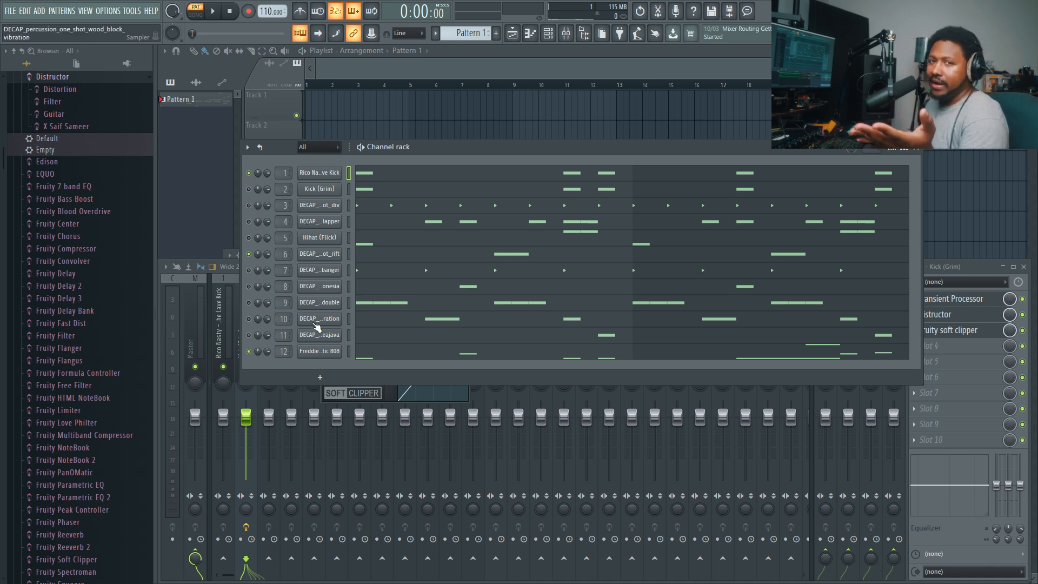
pyautogui.click(392, 344)
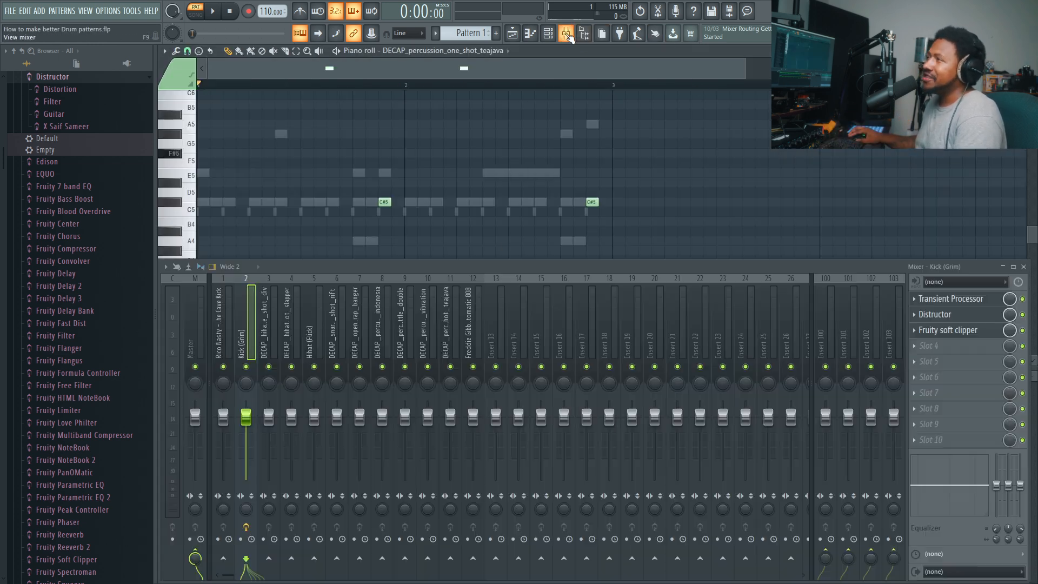
pyautogui.click(566, 33)
pyautogui.click(548, 33)
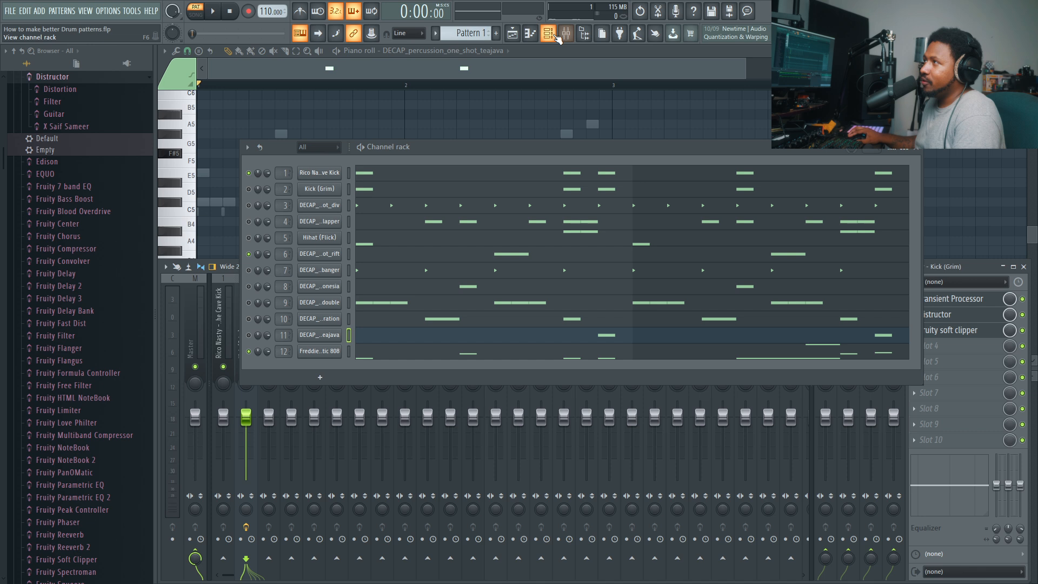
# - Apply quick legato to the Freddie Gibbs - Automatic 808 notes in the piano roll so each extends to the following note
pyautogui.click(371, 358)
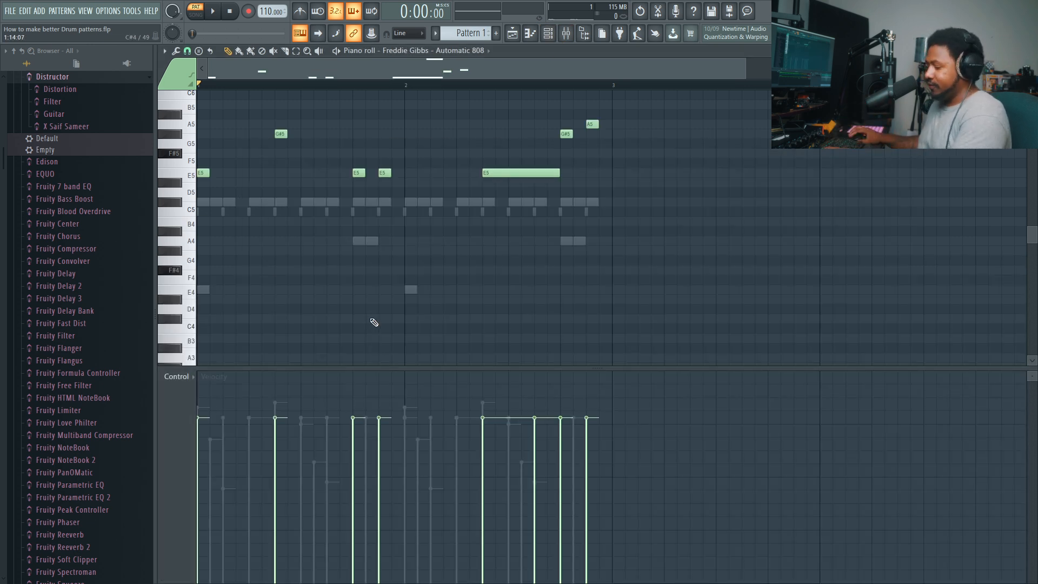
pyautogui.hotkey('ctrl', 'l')
pyautogui.scroll(4, 607, 168)
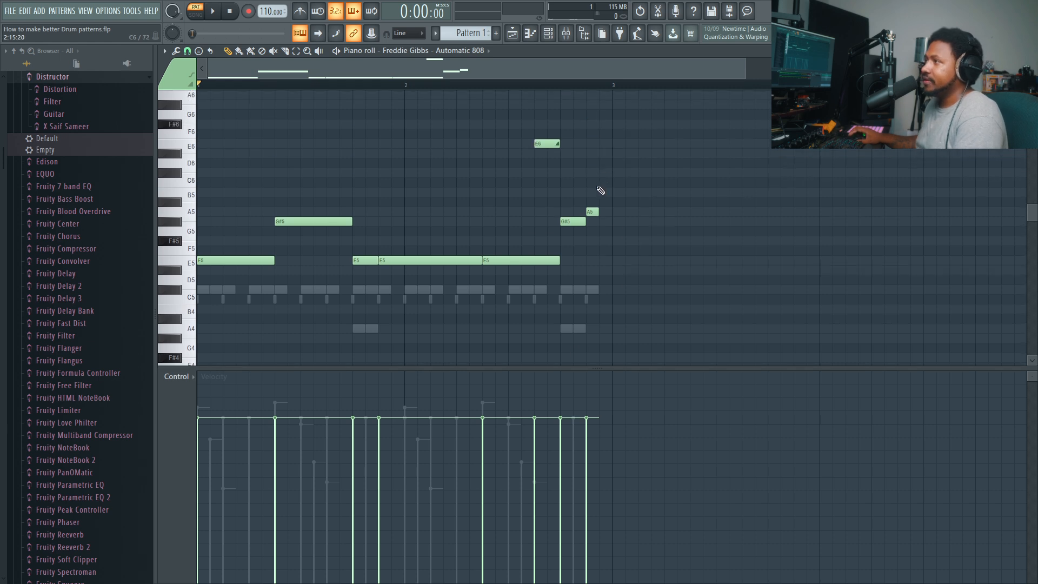
# - Enable the Automatic 808's volume envelope with maximum hold and zero attack, decay, sustain and release, and play the pattern
pyautogui.click(566, 33)
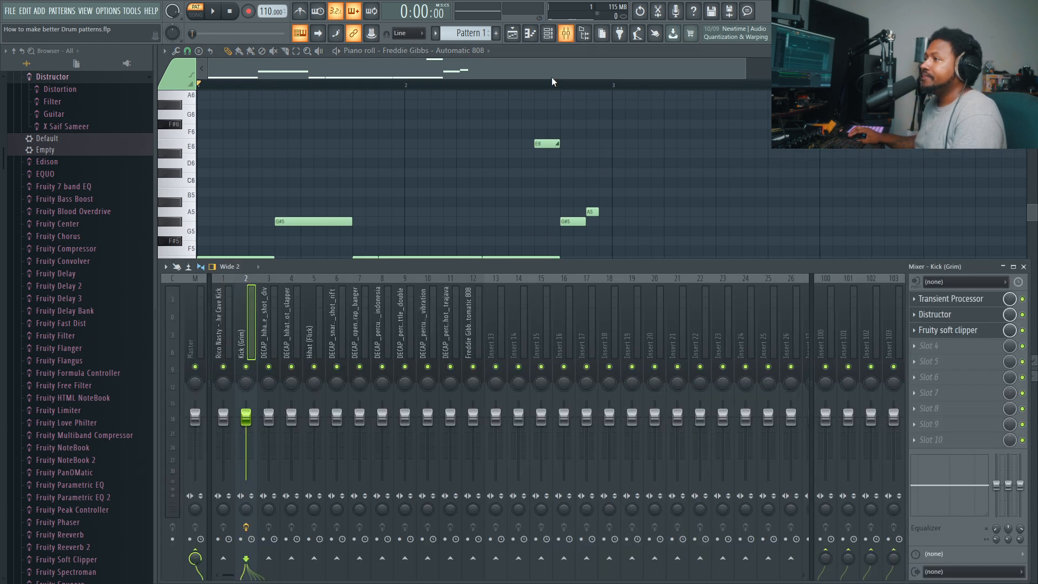
pyautogui.click(548, 33)
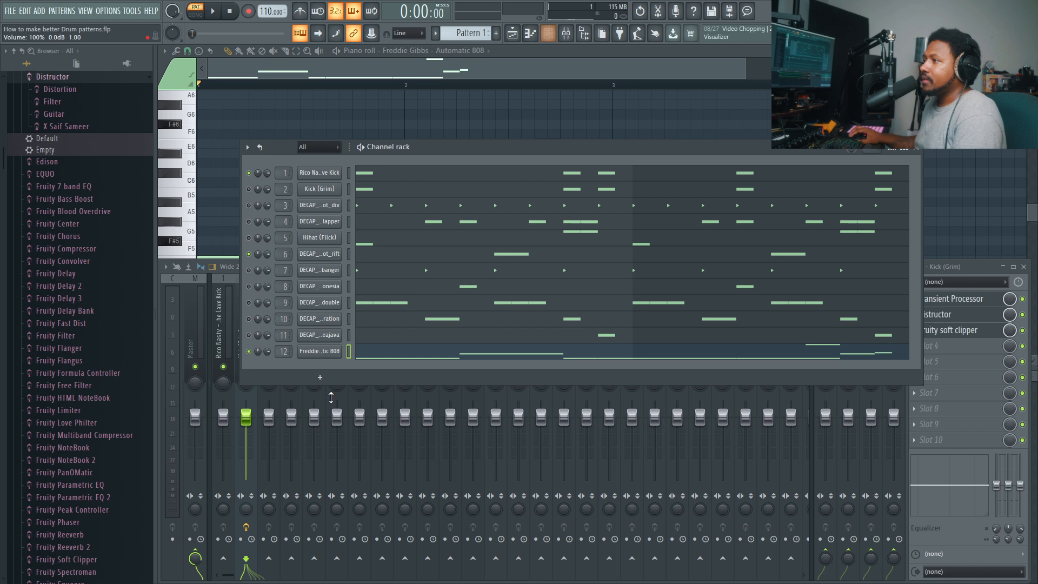
pyautogui.click(331, 354)
pyautogui.moveTo(385, 181)
pyautogui.mouseDown()
pyautogui.moveTo(642, 125)
pyautogui.moveTo(400, 181)
pyautogui.moveTo(404, 200)
pyautogui.moveTo(379, 192)
pyautogui.mouseUp()
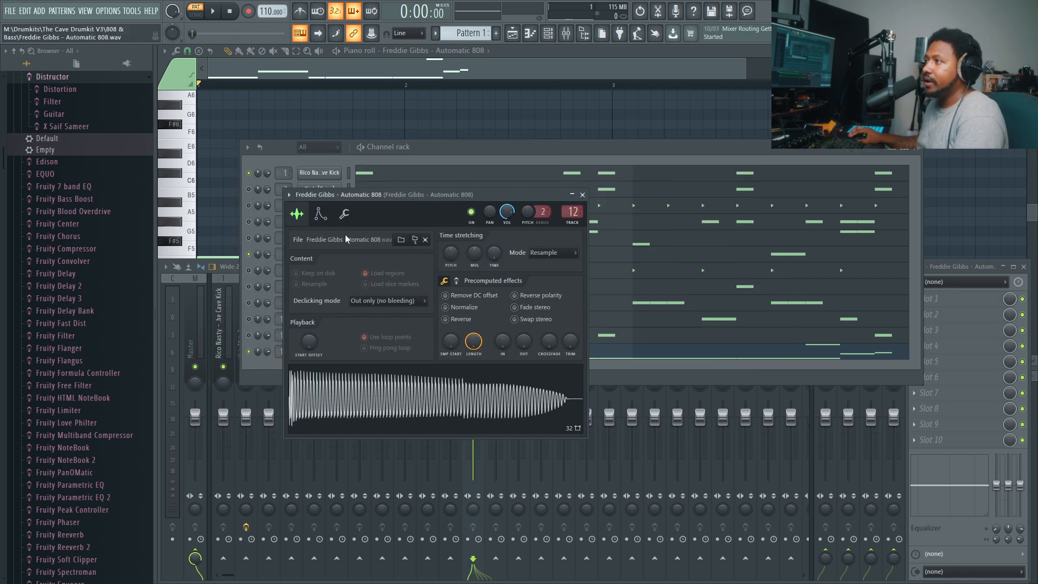
pyautogui.click(321, 214)
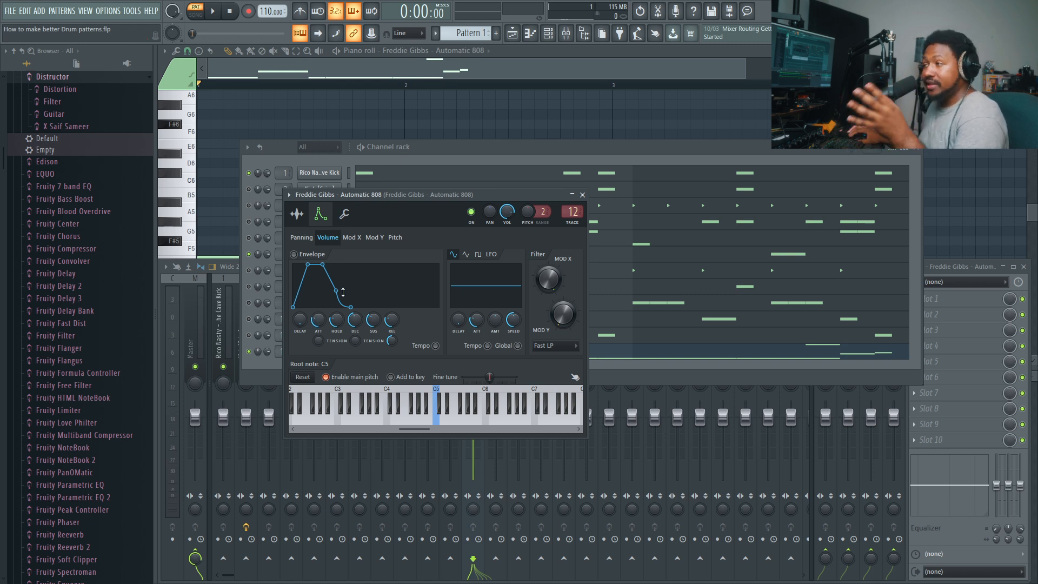
pyautogui.moveTo(325, 317); pyautogui.dragTo(374, 347)
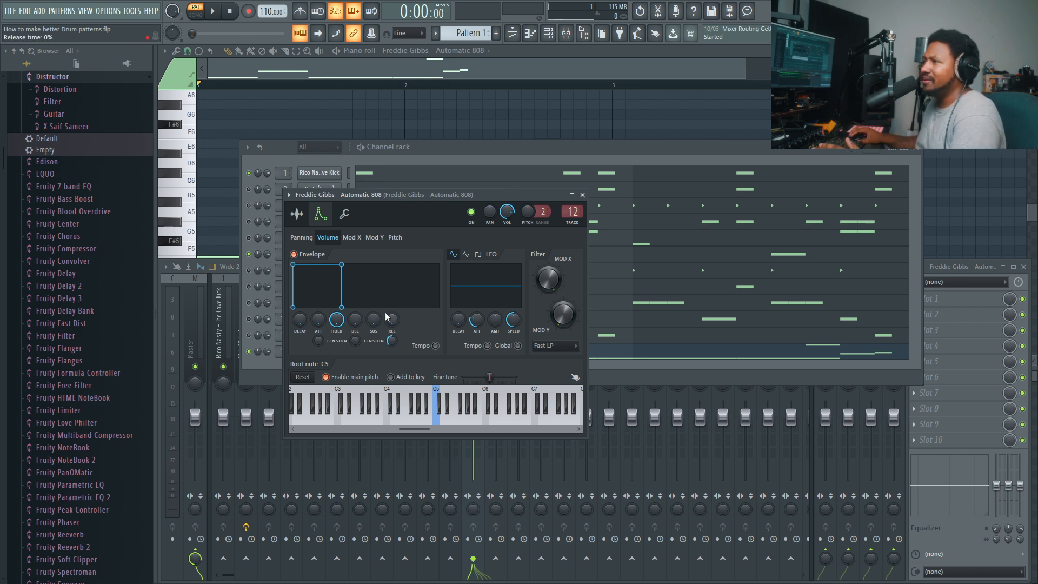
pyautogui.press('space')
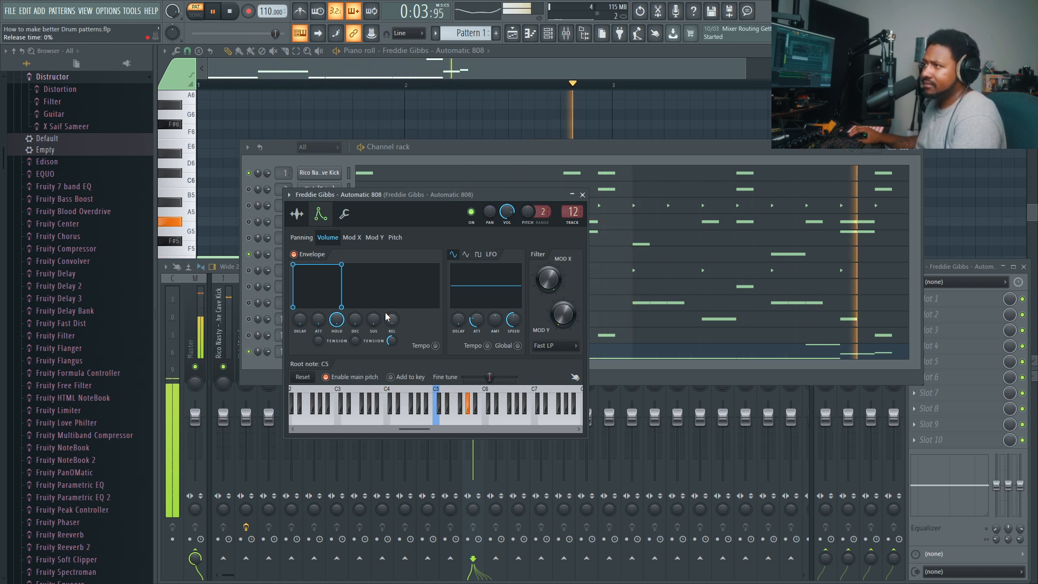
pyautogui.press('space')
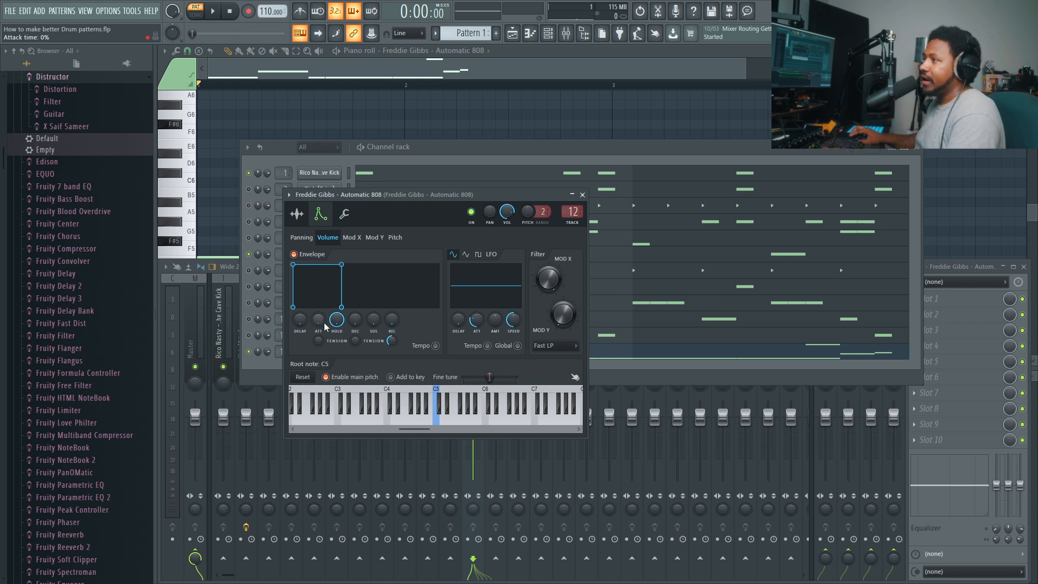
# - Raise the 808 volume envelope's attack time slightly while the pattern plays
pyautogui.press('space')
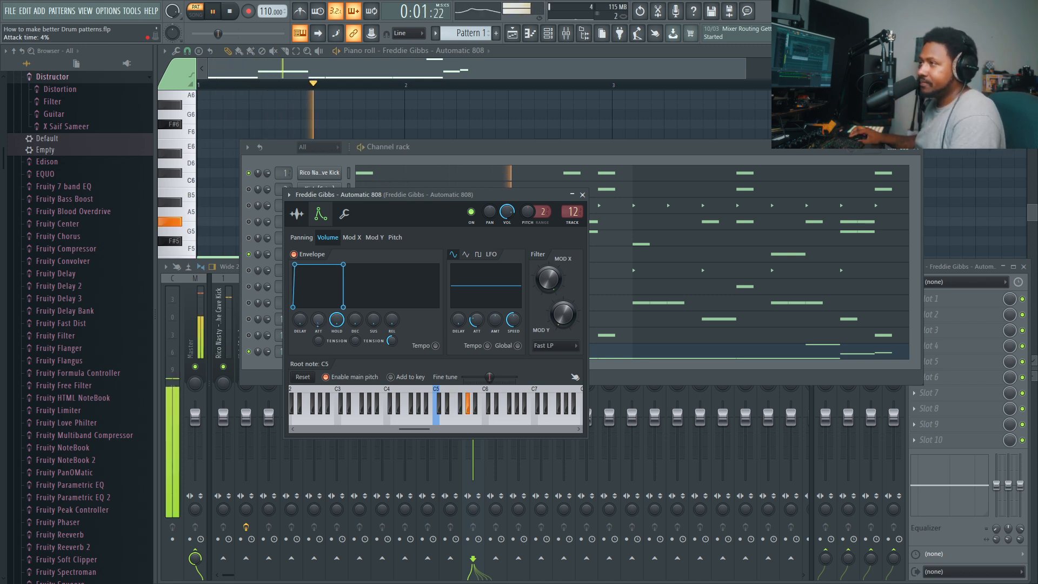
pyautogui.moveTo(319, 325)
pyautogui.mouseDown()
pyautogui.moveTo(319, 260)
pyautogui.moveTo(319, 317)
pyautogui.mouseUp()
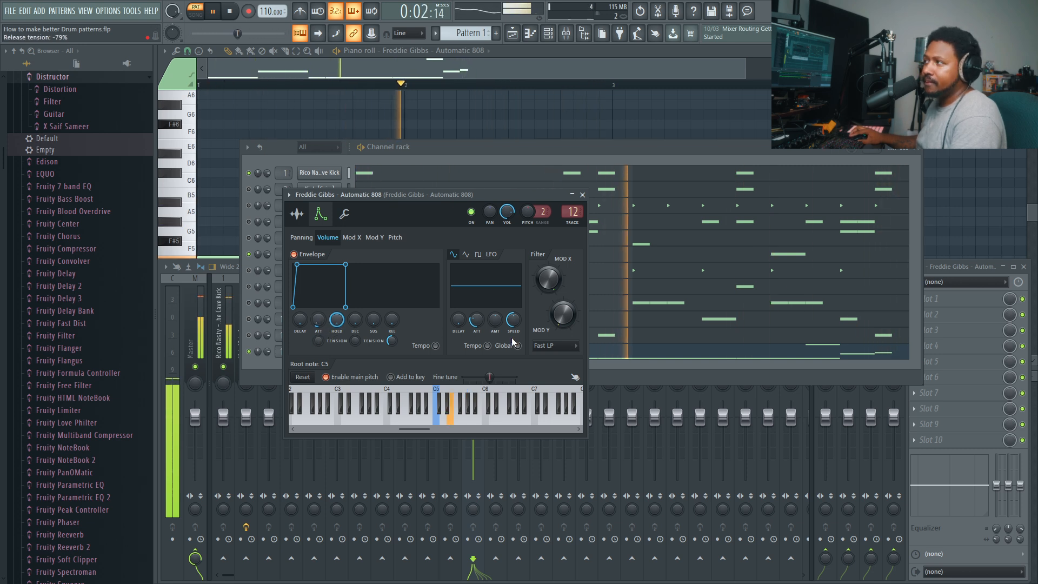
pyautogui.press('space')
# - Lengthen the final A5 note of the 808 in the piano roll so it ends at the start of bar 3
pyautogui.click(717, 358)
pyautogui.click(719, 360)
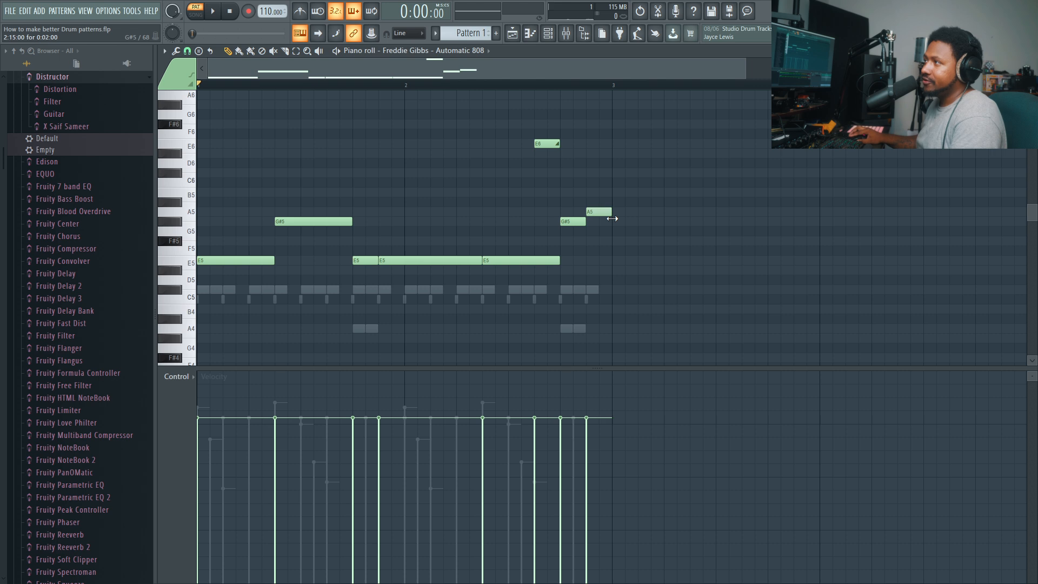
pyautogui.click(548, 34)
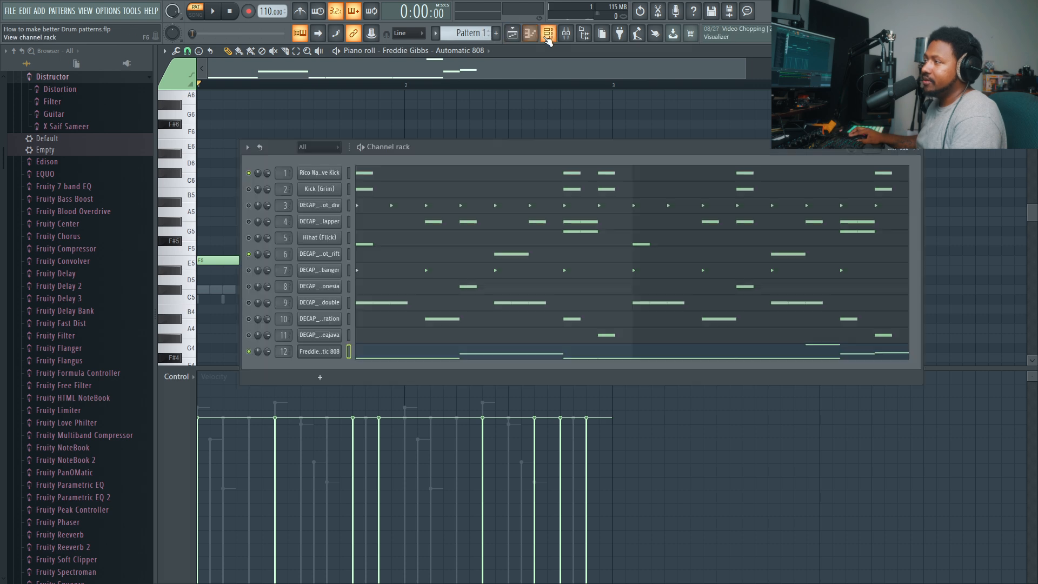
# - Compare the 808 with its volume envelope switched on and off during playback
pyautogui.click(325, 352)
pyautogui.press('space')
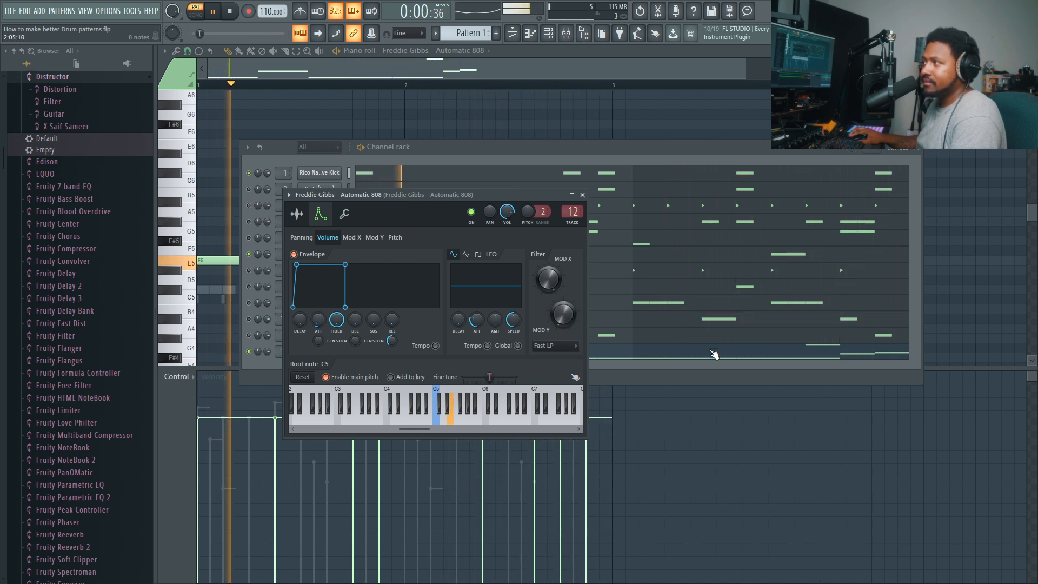
pyautogui.click(301, 258)
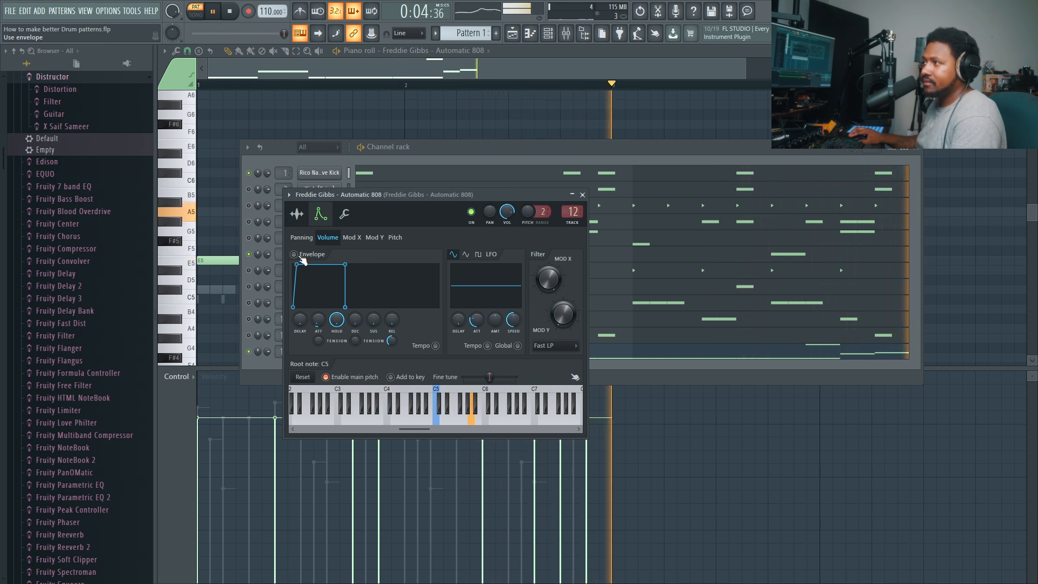
pyautogui.click(301, 258)
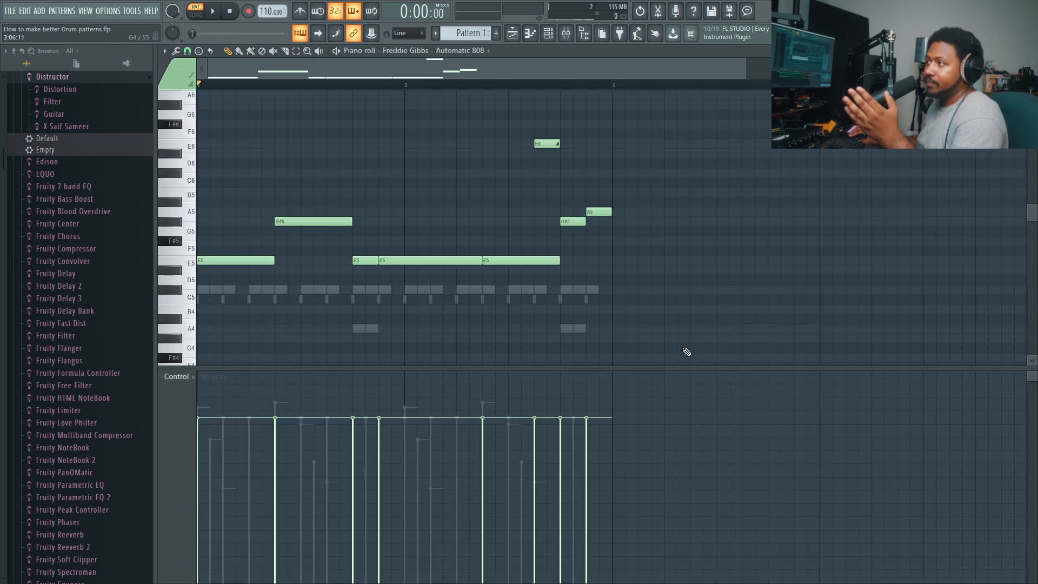
# - Try shortening the 808's E6 slide note to one step, play it, and restore the note to two steps
pyautogui.moveTo(558, 144); pyautogui.dragTo(545, 144)
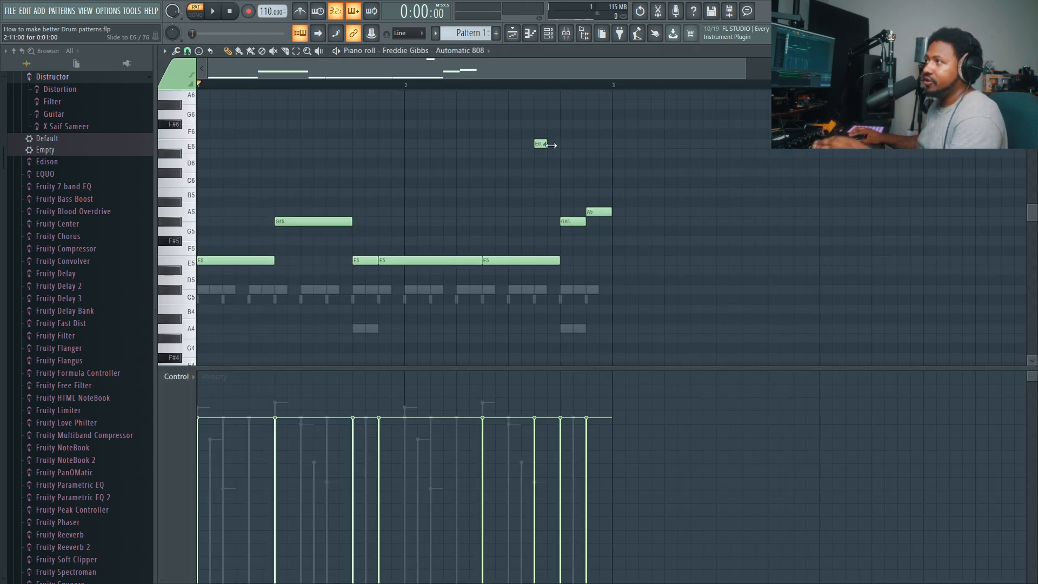
pyautogui.press('space')
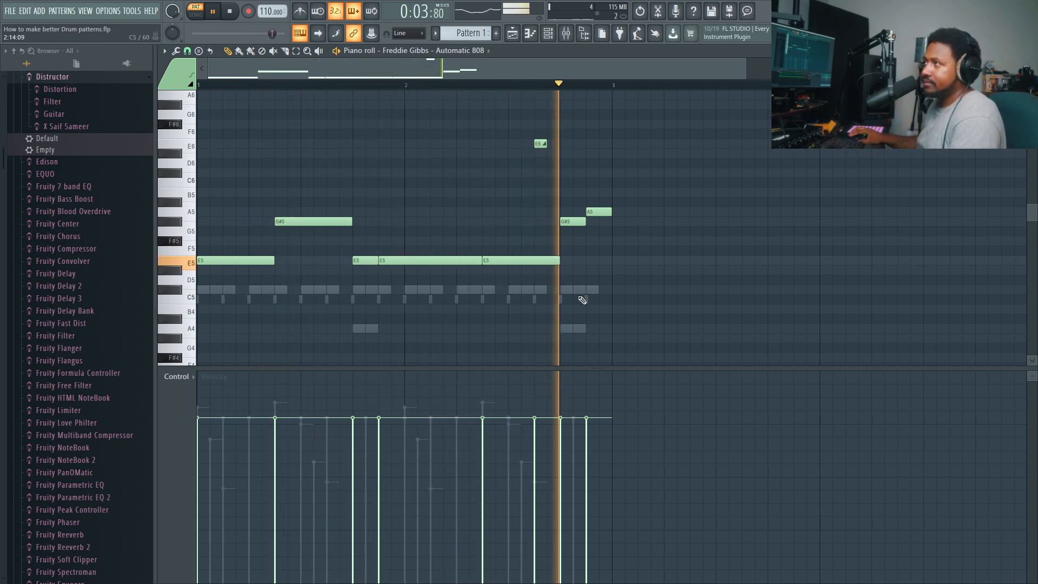
pyautogui.press('space')
pyautogui.moveTo(547, 143); pyautogui.dragTo(559, 144)
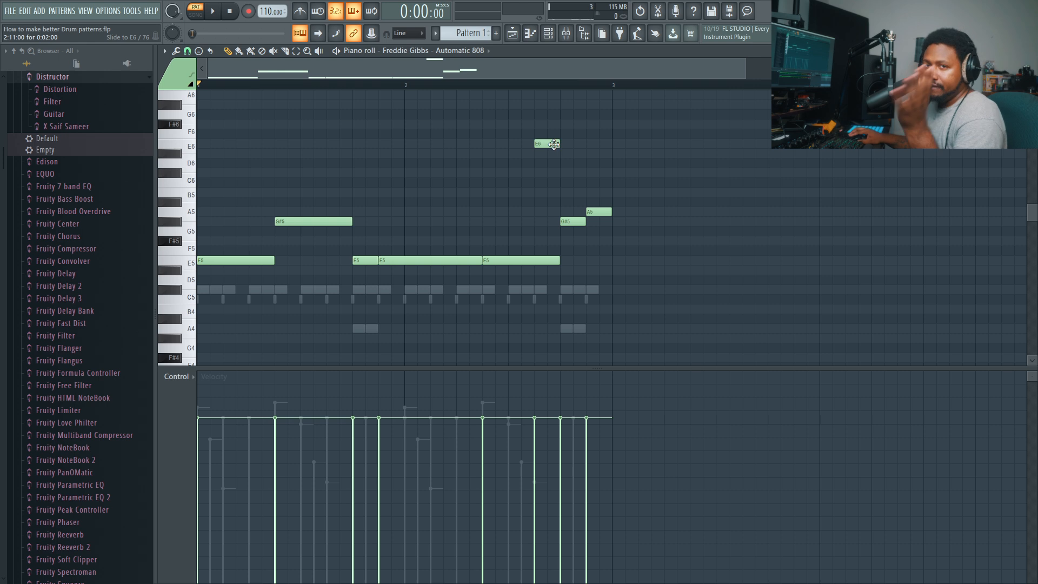
pyautogui.click(548, 33)
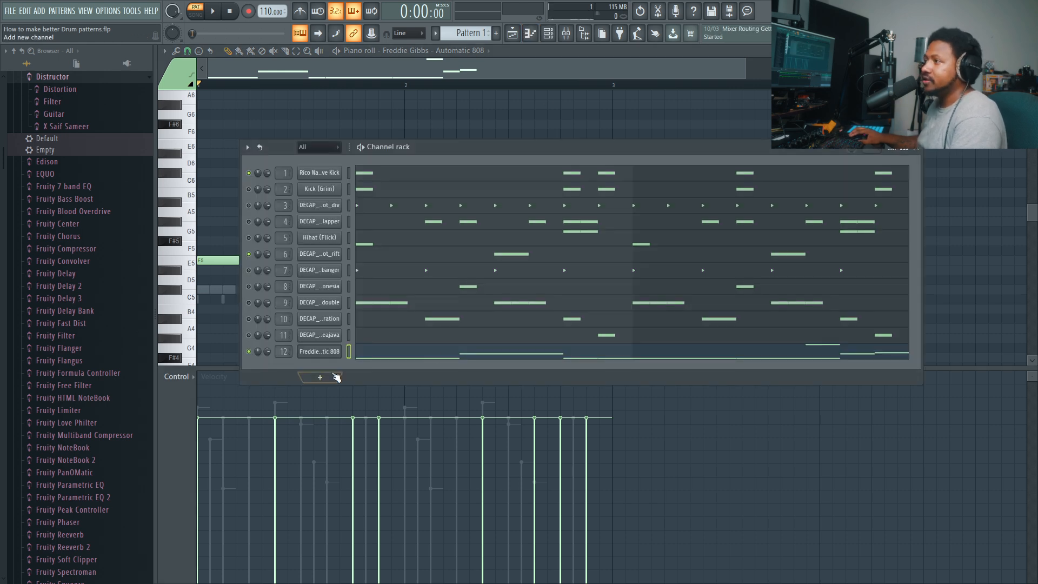
# - Leave the 808's piano roll, bring up the 808's channel settings, and close them to return to the channel rack
pyautogui.click(375, 356)
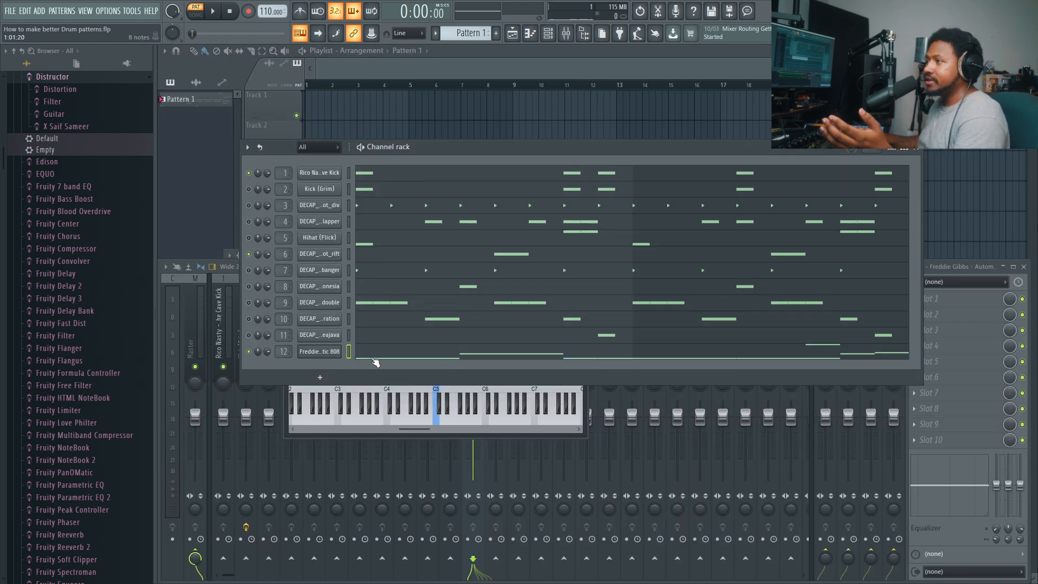
pyautogui.click(329, 351)
pyautogui.click(329, 352)
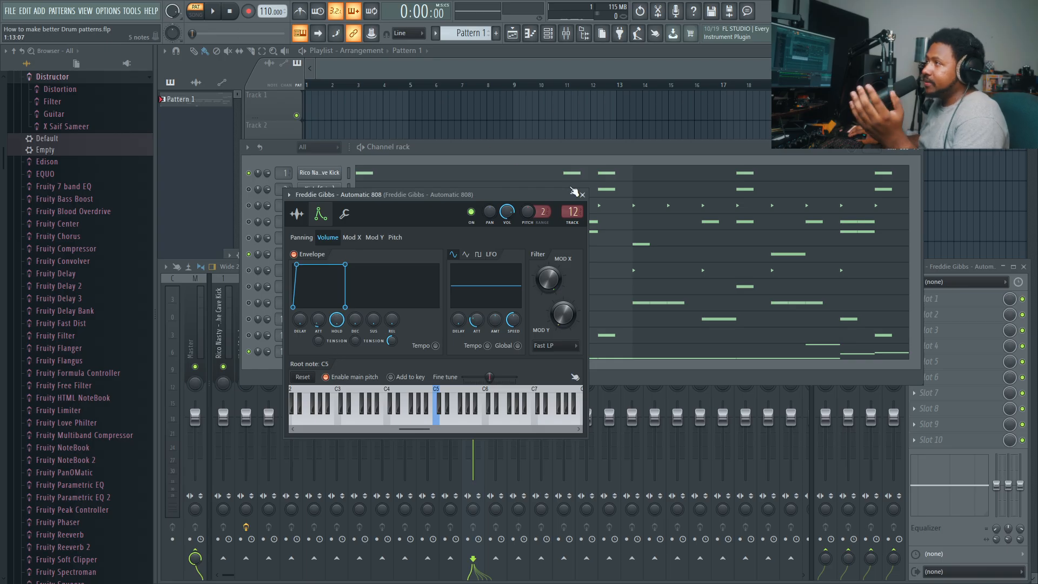
pyautogui.click(583, 195)
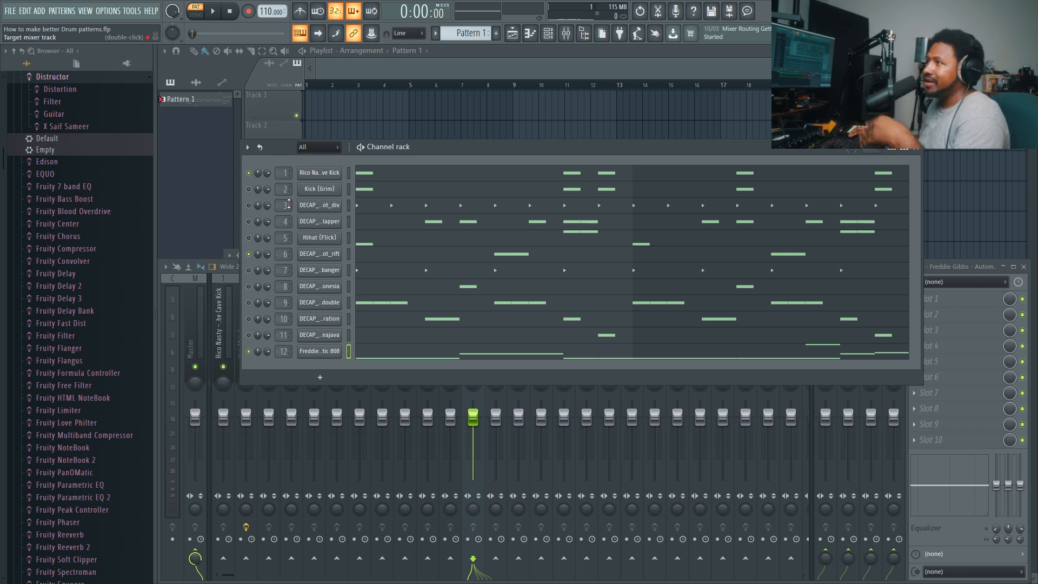
# - Solo the DECAP hi-hat div channel, then turn every channel back on except Kick (Grim)
pyautogui.rightClick(249, 206)
pyautogui.click(255, 209)
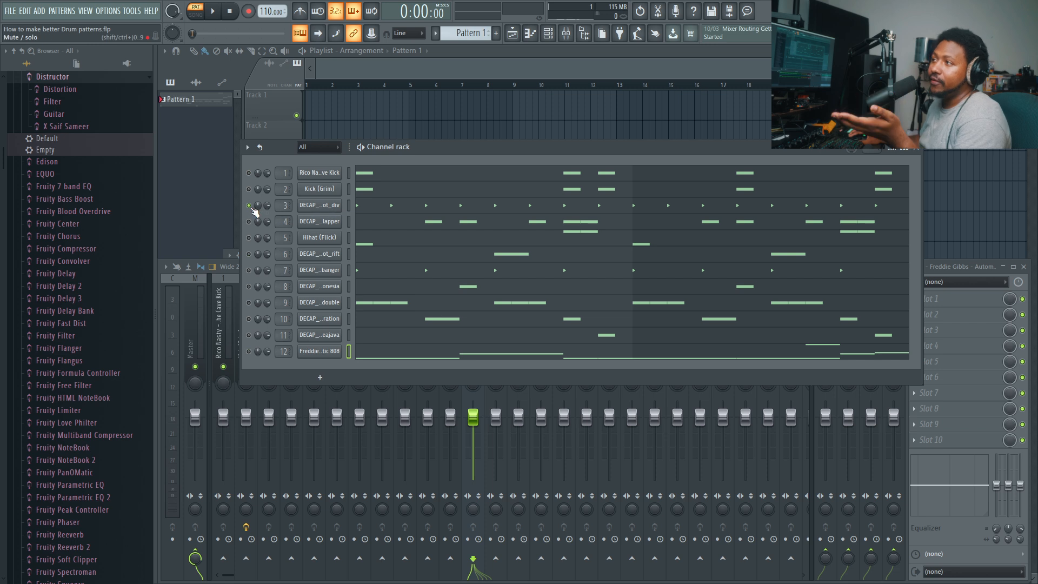
pyautogui.rightClick(249, 206)
pyautogui.click(258, 210)
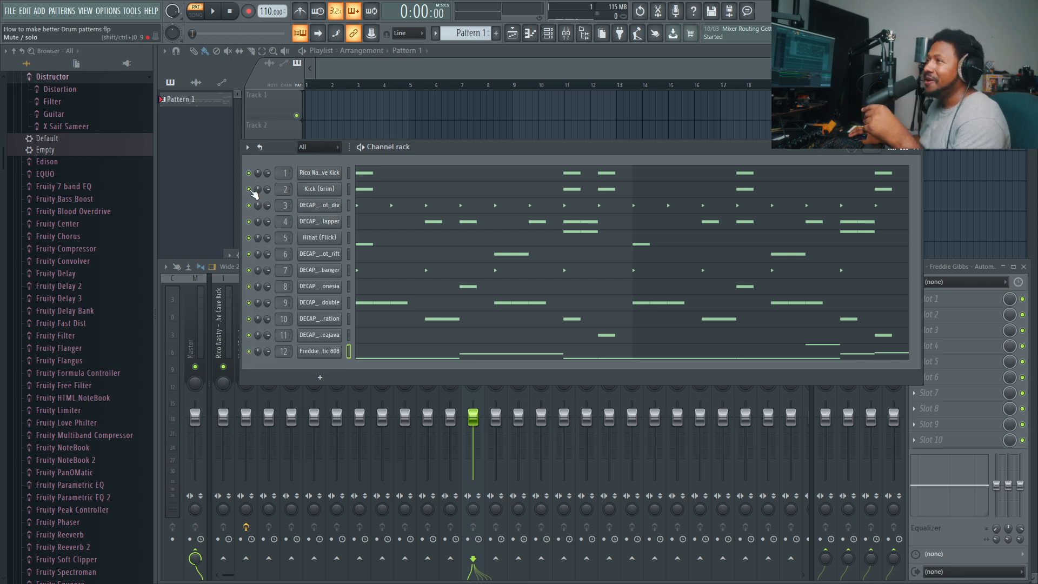
# - Add a slight time shift to the DECAP_hihat_one_shot_div channel and close its settings
pyautogui.click(319, 205)
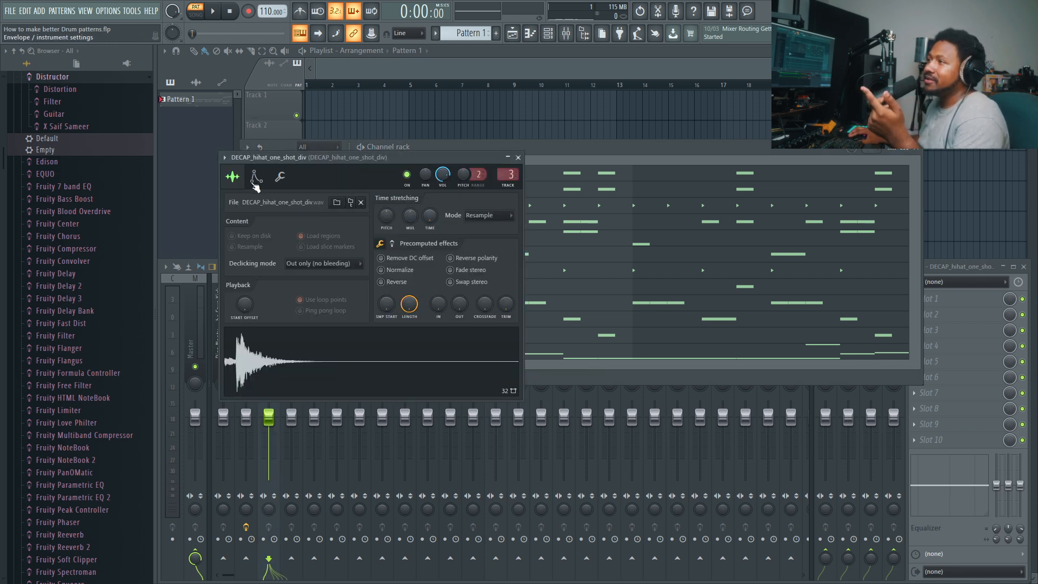
pyautogui.click(256, 176)
pyautogui.click(280, 177)
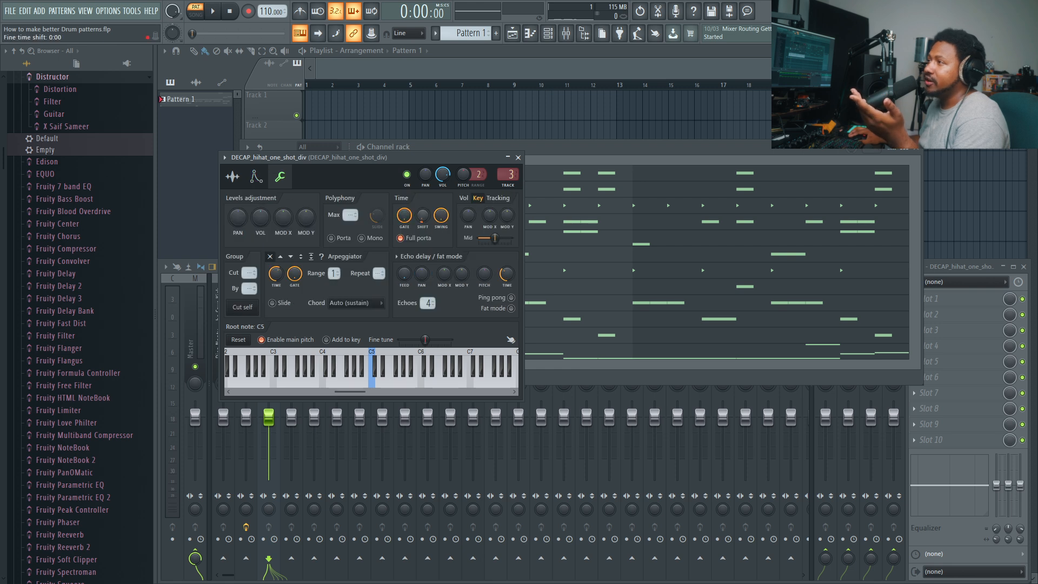
pyautogui.click(583, 168)
# - Set the fine time shift of the DECAP_hihat_one_shot_slapper channel to 0:01 and close its settings
pyautogui.click(323, 221)
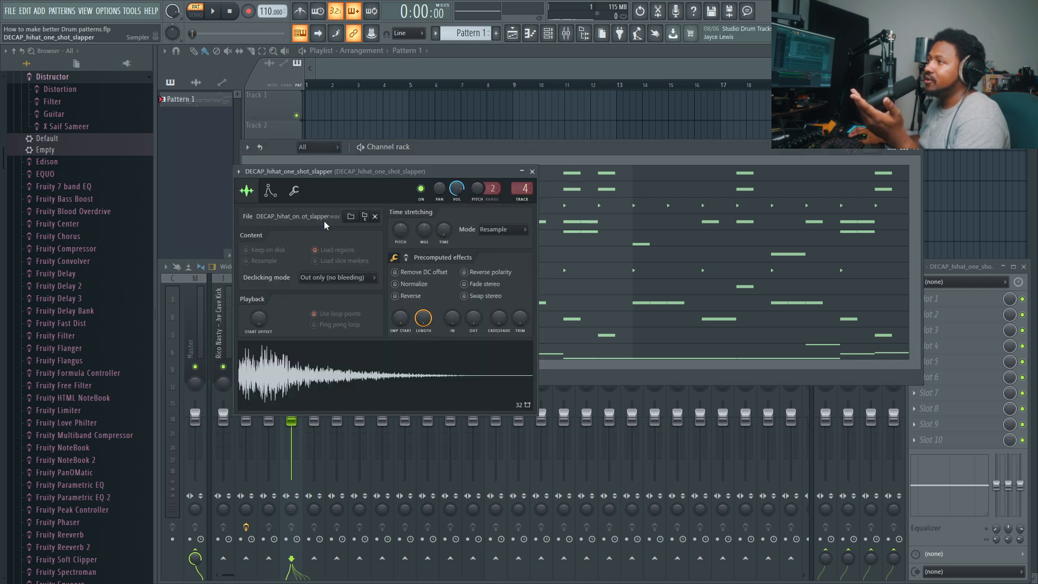
pyautogui.click(294, 191)
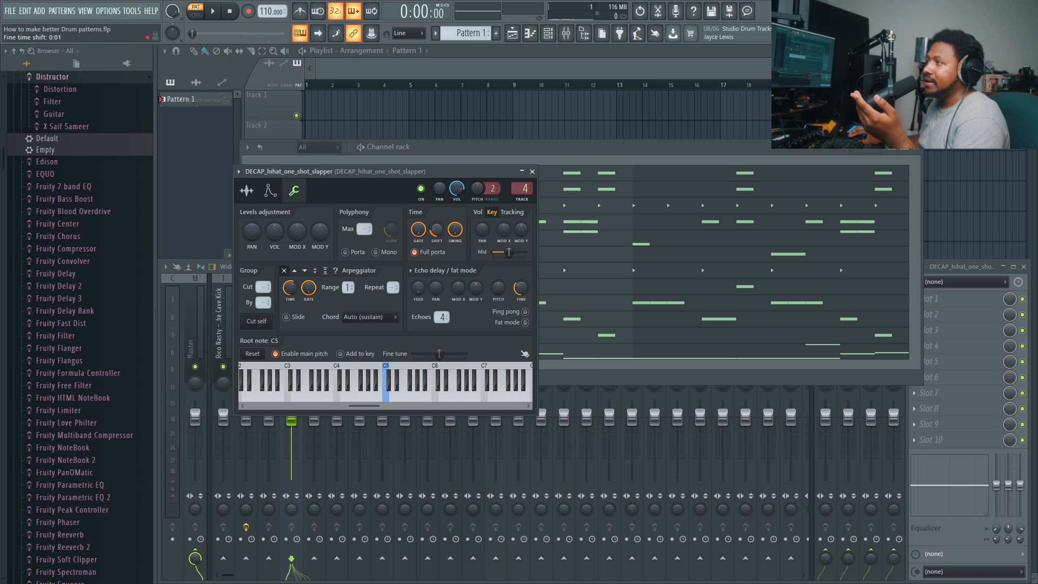
pyautogui.click(532, 172)
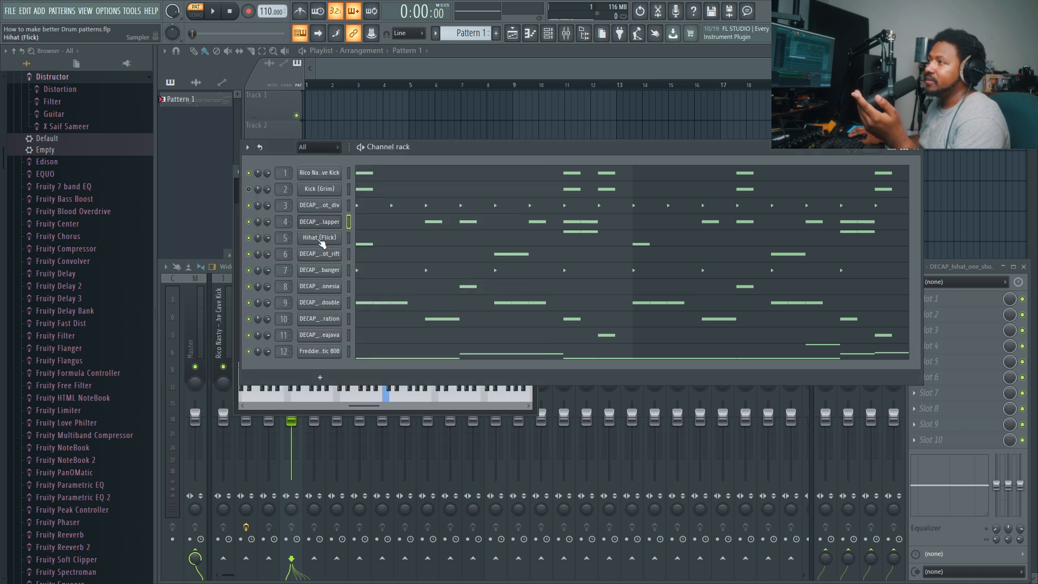
# - Set the fine time shift of the Hihat (Flick) channel to 0:01 and close its settings
pyautogui.click(319, 243)
pyautogui.click(308, 205)
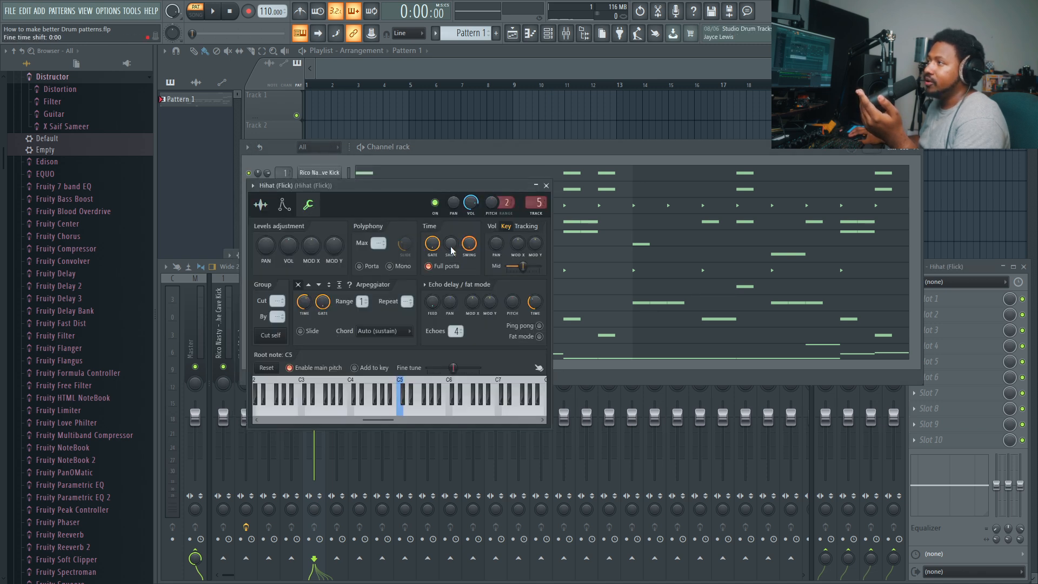
pyautogui.moveTo(451, 245); pyautogui.dragTo(451, 225)
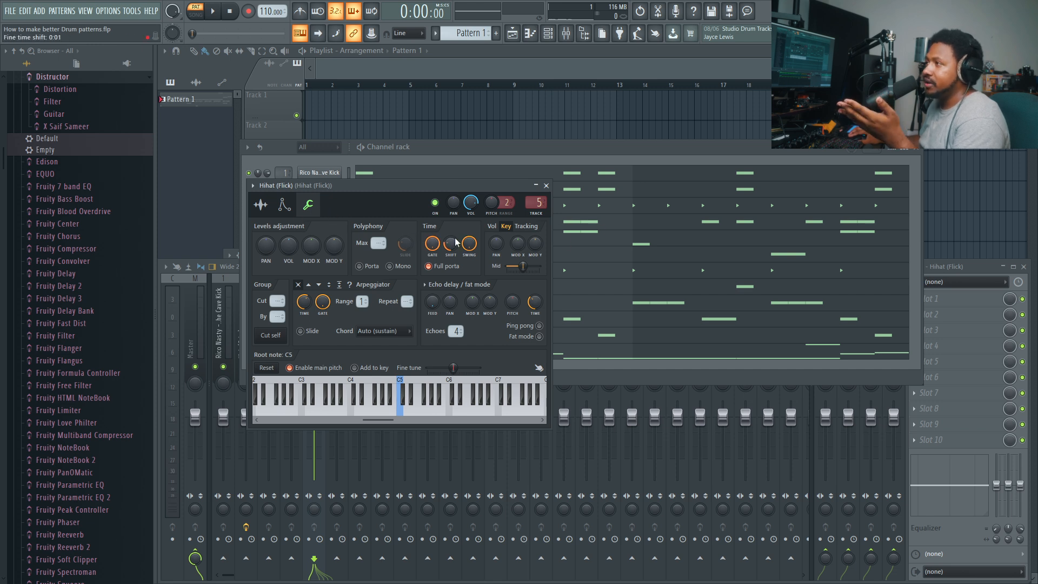
pyautogui.moveTo(454, 239); pyautogui.dragTo(455, 236)
pyautogui.click(546, 186)
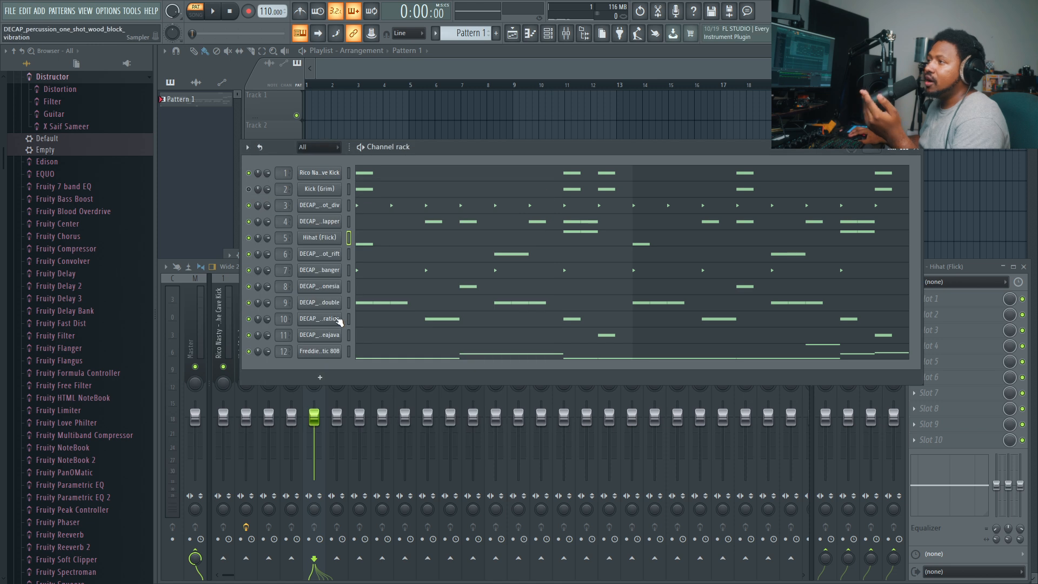
# - Give the tunisia_rattle_double and shaker_indonesia percussion channels a slight time shift, closing each channel's settings
pyautogui.click(304, 310)
pyautogui.click(252, 148)
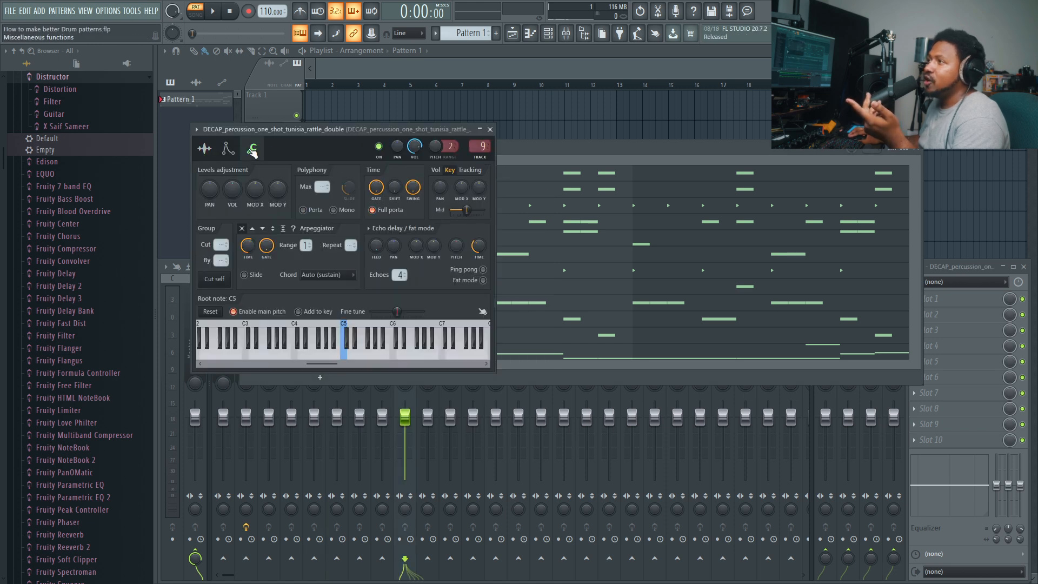
pyautogui.click(490, 129)
pyautogui.click(324, 286)
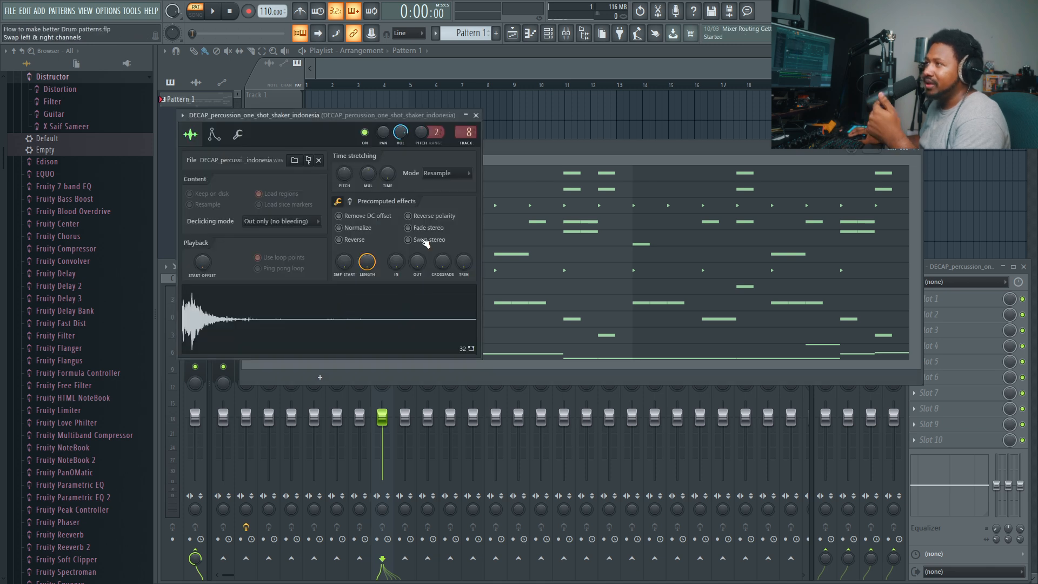
pyautogui.click(237, 134)
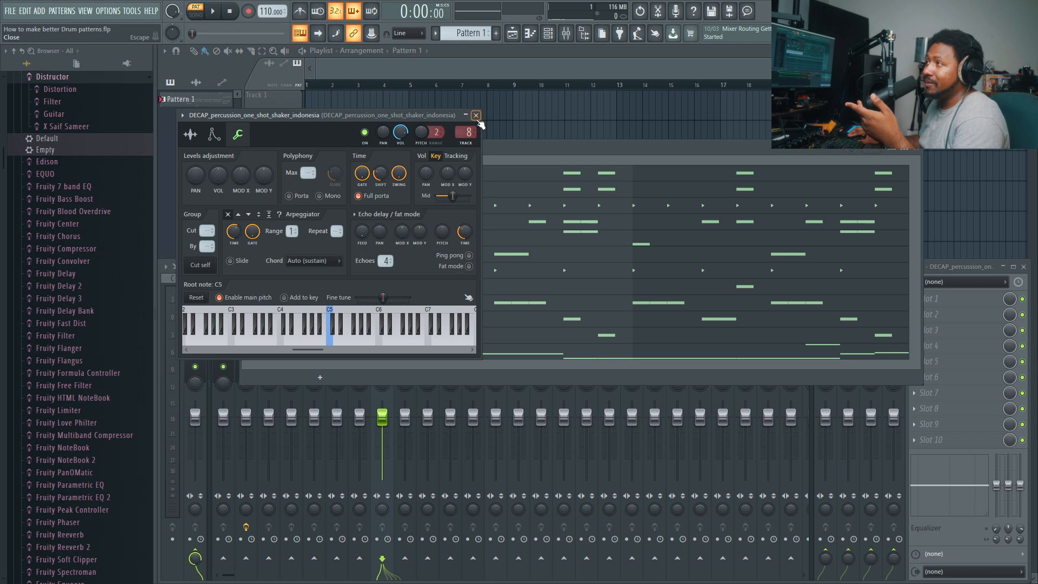
pyautogui.click(476, 115)
# - Set the fine time shift of the DECAP_percussion_one_shot_teajava channel to 0:02 and close its settings
pyautogui.click(324, 335)
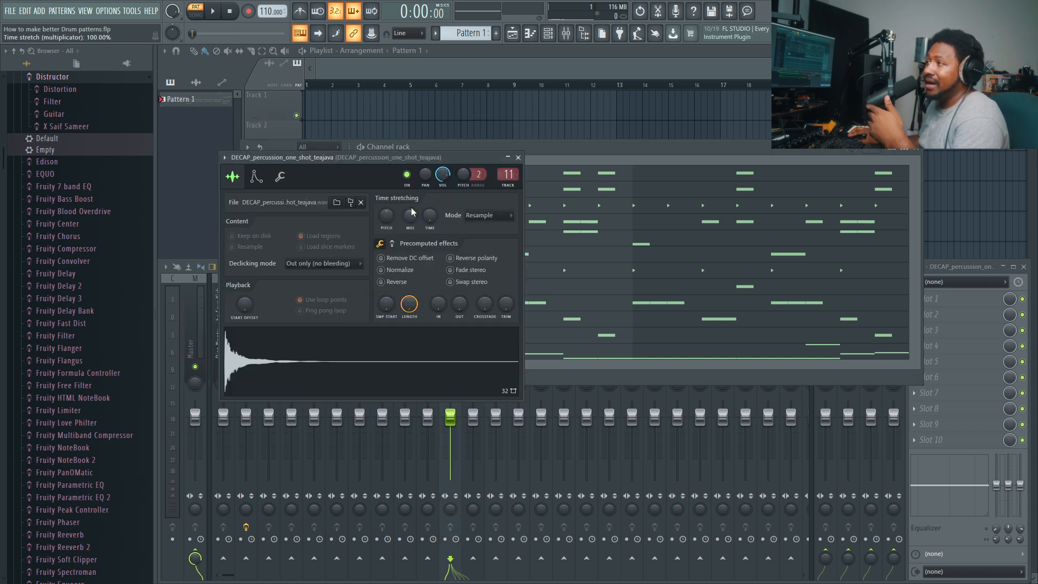
pyautogui.click(281, 177)
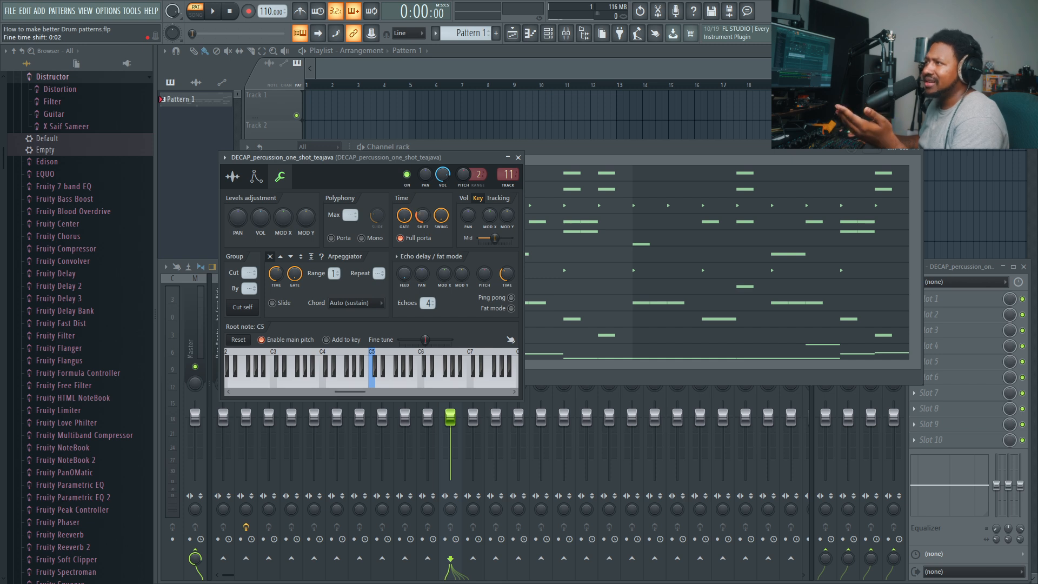
pyautogui.click(518, 158)
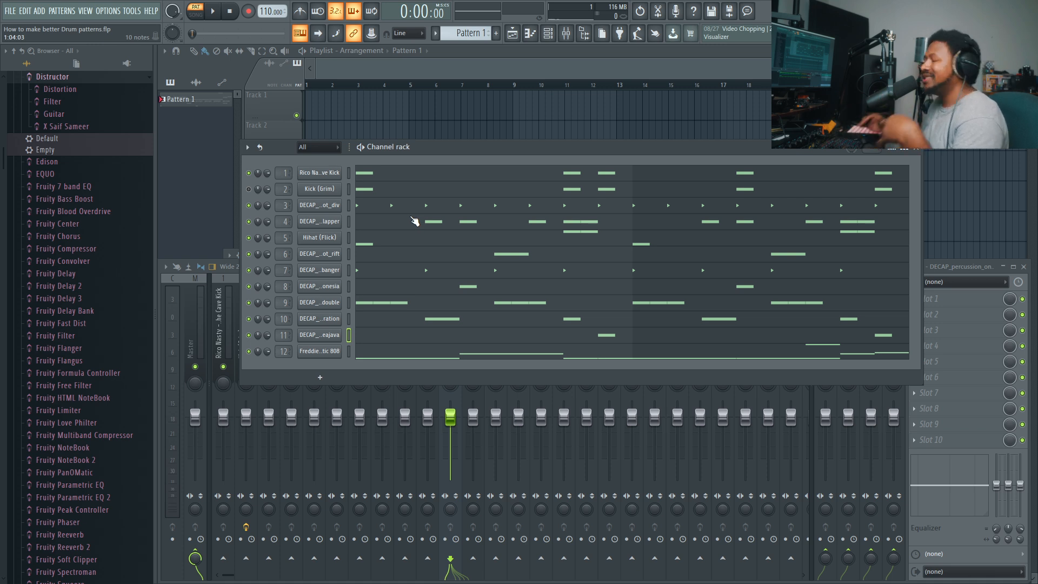
# - Play the full pattern, mute the shaker_indonesia channel while listening, and stop playback
pyautogui.press('space')
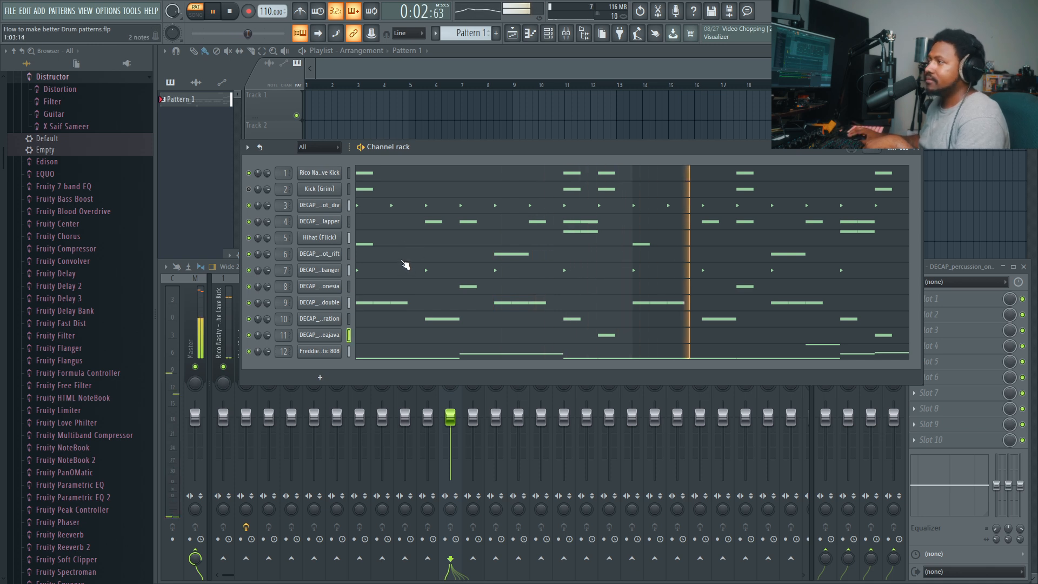
pyautogui.click(249, 286)
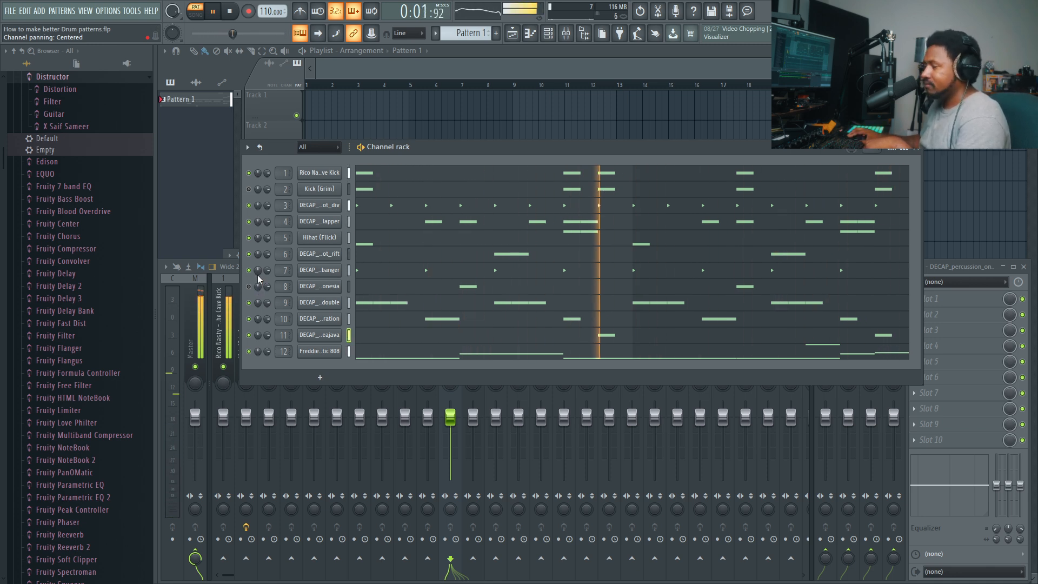
pyautogui.press('space')
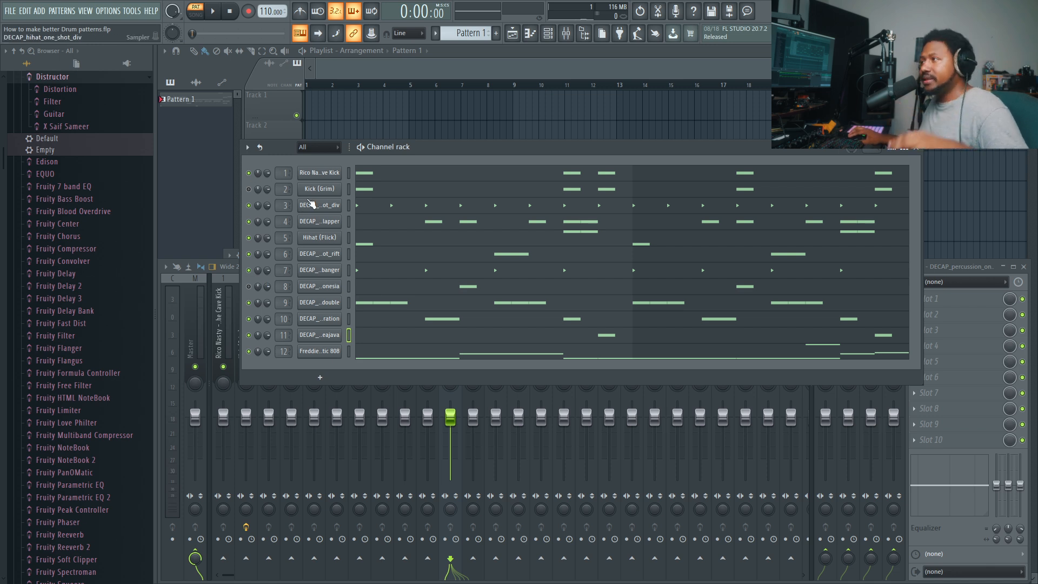
# - Check the channel volume in the DECAP_hihat_one_shot_div settings and close them
pyautogui.click(313, 207)
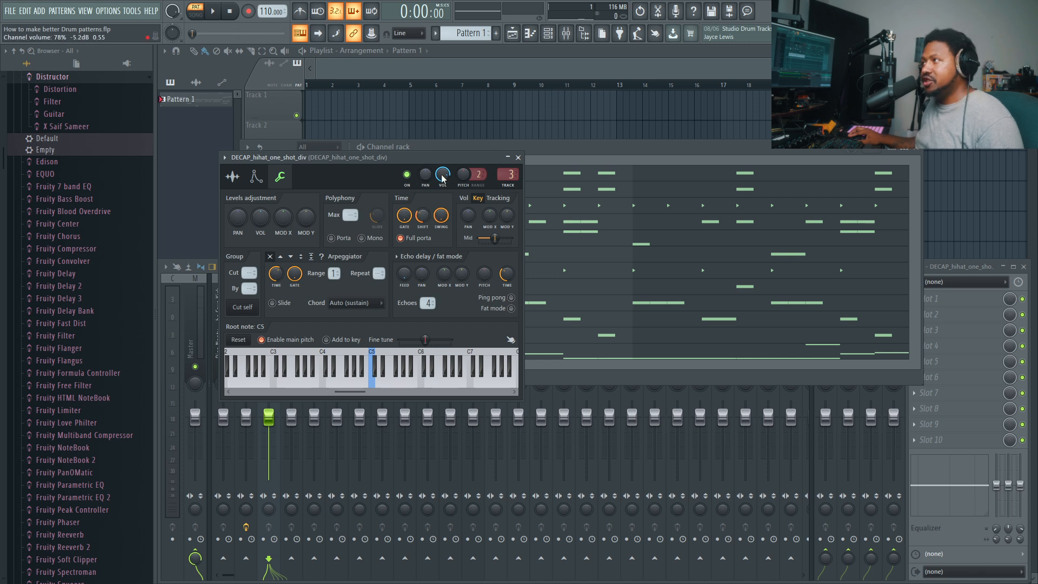
pyautogui.click(518, 158)
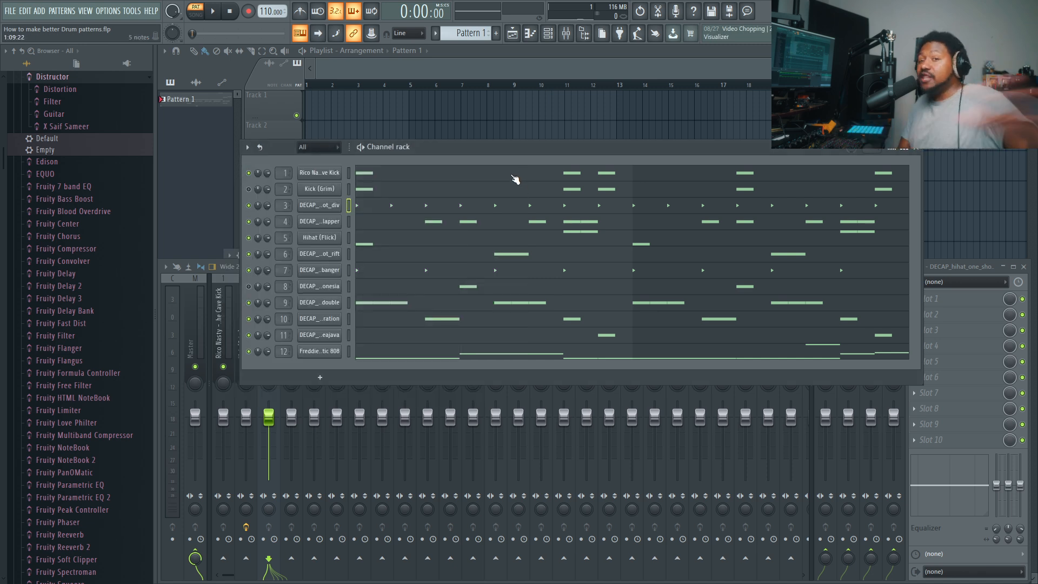